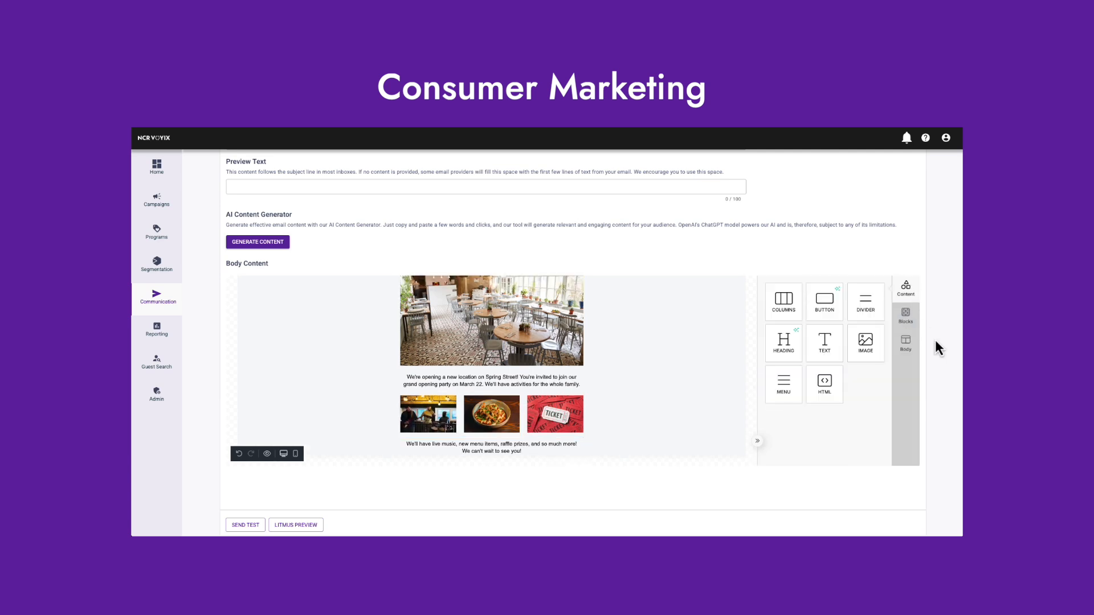
{"action": "left_click", "coordinate": [910, 282]}
Add a text block below the closing paragraph with "Saturday, March 22", "3:00 PM" and the venue's street address.
{"action": "left_click_drag", "start_coordinate": [827, 346], "coordinate": [502, 439]}
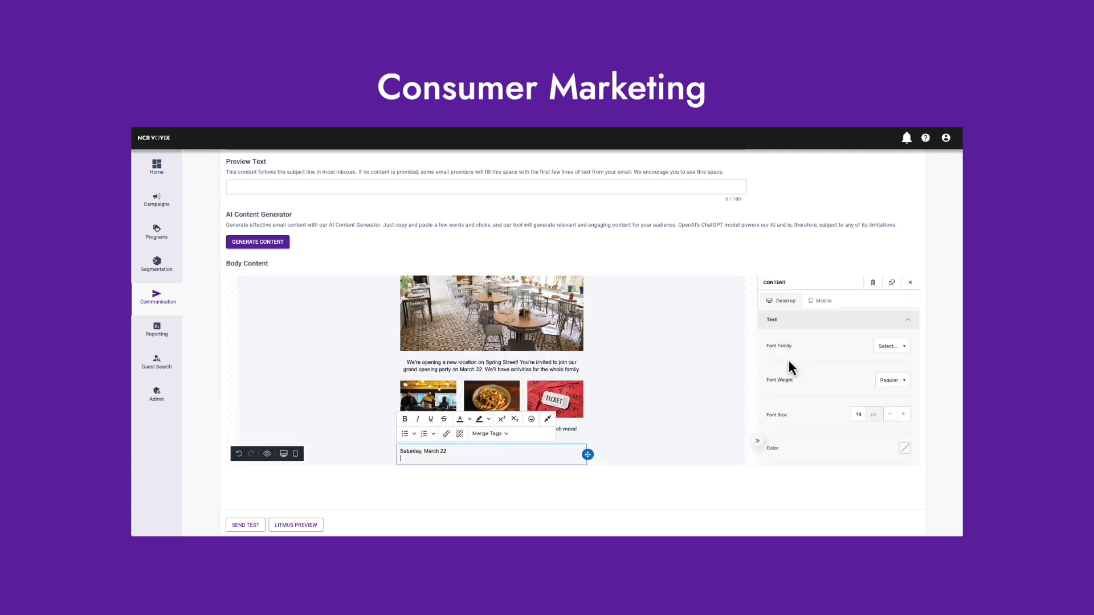
{"action": "type", "text": "3:00 PM"}
{"action": "key", "text": "Return"}
{"action": "type", "text": "864 Spring St NW"}
Center-align the date, time and address text of the event details block.
{"action": "left_click", "coordinate": [328, 402]}
{"action": "scroll", "coordinate": [493, 440], "scroll_direction": "down", "scroll_amount": 1}
{"action": "left_click", "coordinate": [495, 441]}
{"action": "scroll", "coordinate": [855, 393], "scroll_direction": "down", "scroll_amount": 2}
{"action": "left_click", "coordinate": [873, 396]}
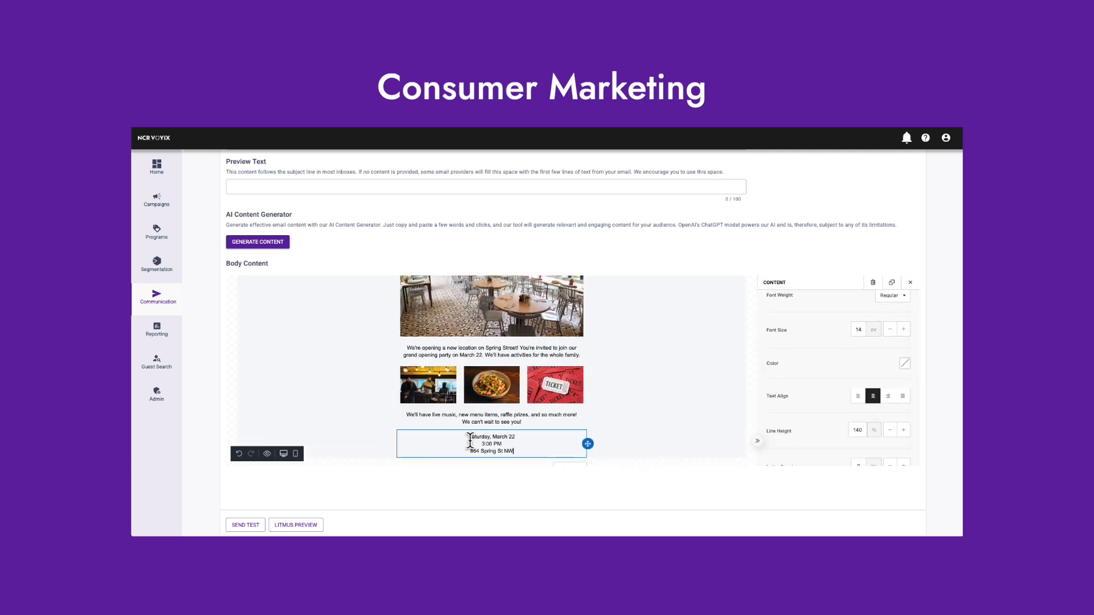
{"action": "scroll", "coordinate": [835, 348], "scroll_direction": "down", "scroll_amount": 3}
{"action": "left_click", "coordinate": [501, 442]}
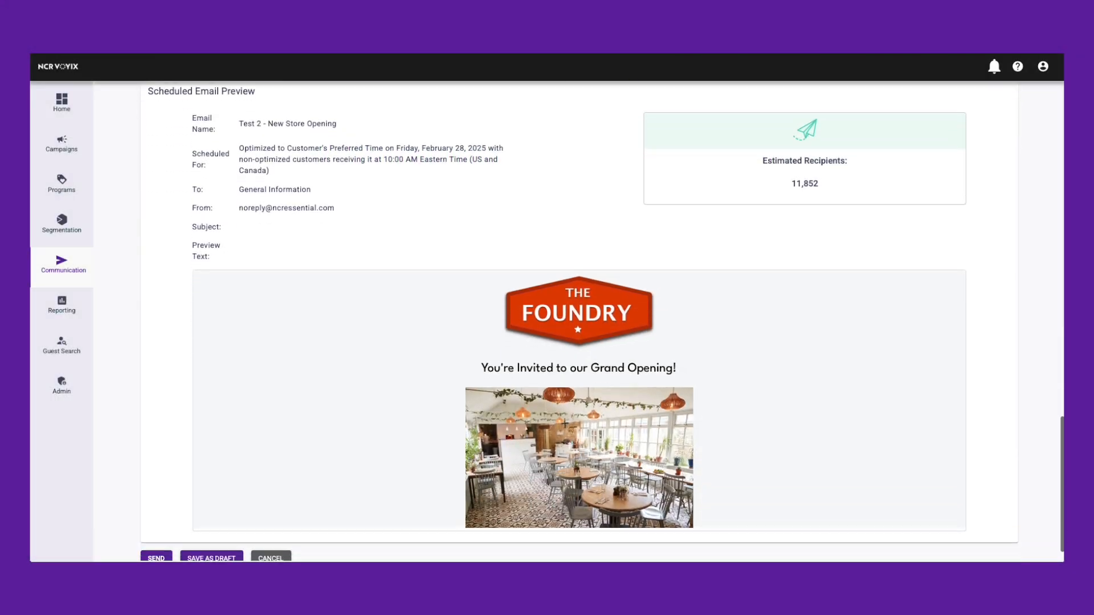
Review the scheduled email preview from the logo down to the footer links.
{"action": "scroll", "coordinate": [579, 342], "scroll_direction": "down", "scroll_amount": 1}
{"action": "scroll", "coordinate": [579, 387], "scroll_direction": "down", "scroll_amount": 3}
{"action": "scroll", "coordinate": [579, 373], "scroll_direction": "down", "scroll_amount": 3}
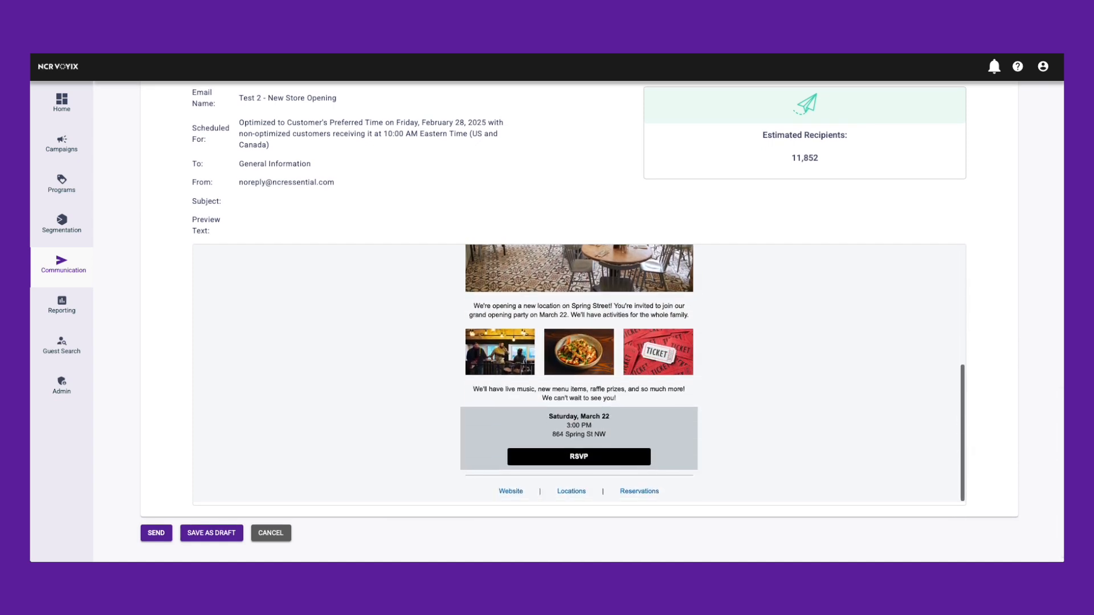
{"action": "scroll", "coordinate": [579, 373], "scroll_direction": "up", "scroll_amount": 6}
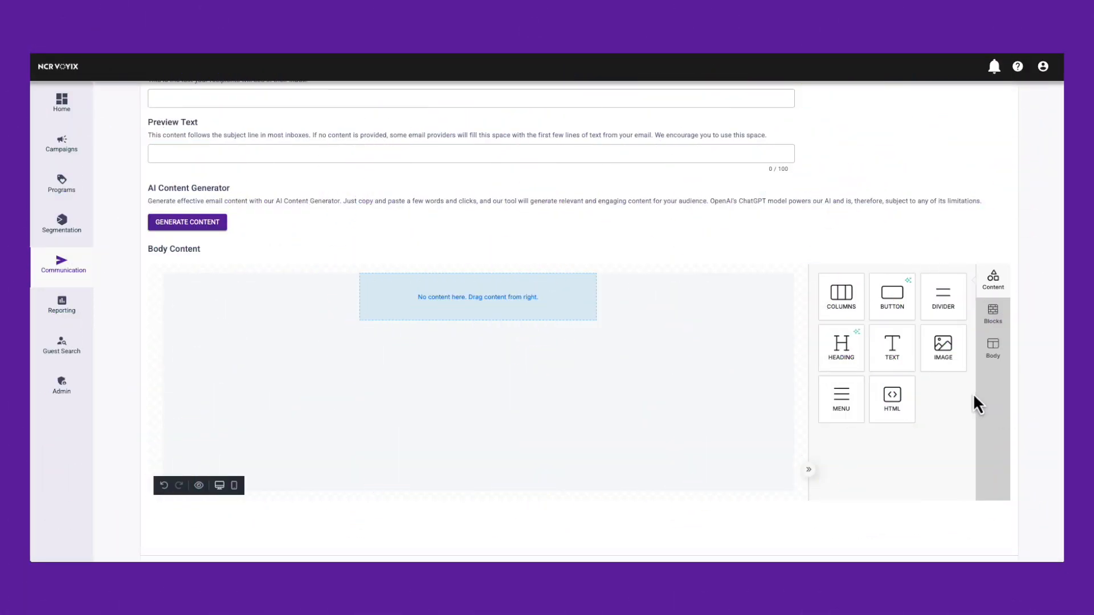
Place an image element in the empty email body.
{"action": "left_click_drag", "start_coordinate": [941, 348], "coordinate": [537, 318]}
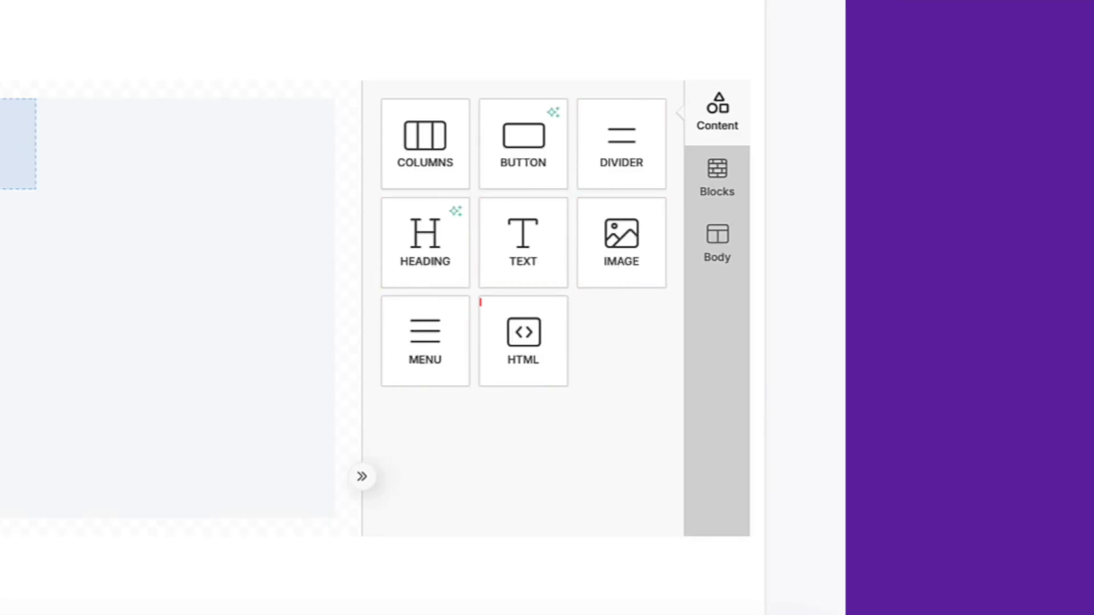
Examine the blank block layouts and the body's general settings for colors, content width, alignment, fonts and links.
{"action": "left_click", "coordinate": [716, 173]}
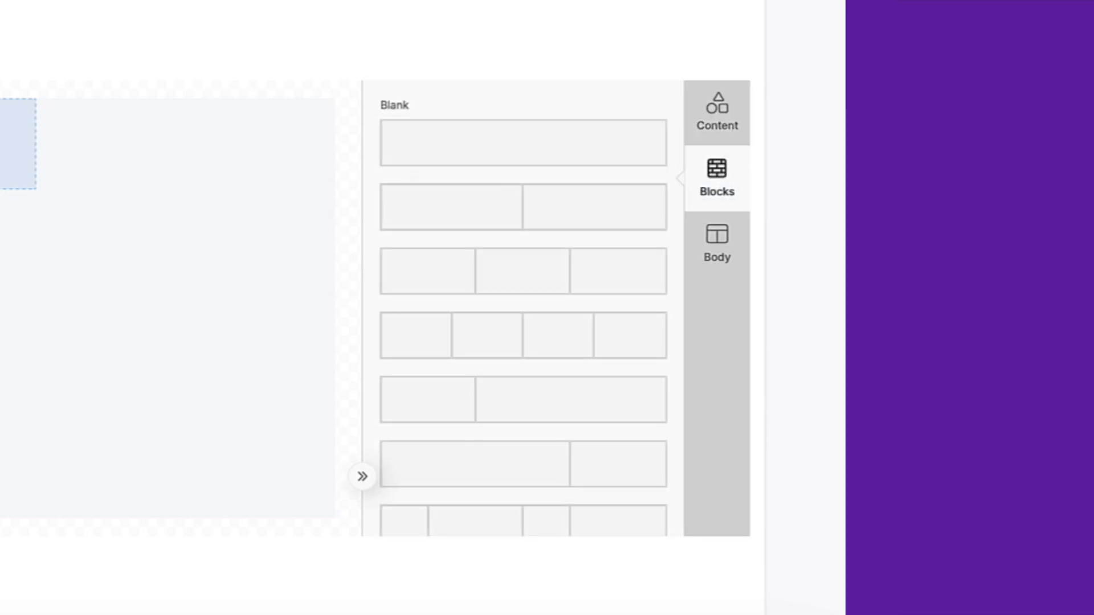
{"action": "scroll", "coordinate": [523, 342], "scroll_direction": "down", "scroll_amount": 3}
{"action": "scroll", "coordinate": [523, 342], "scroll_direction": "up", "scroll_amount": 3}
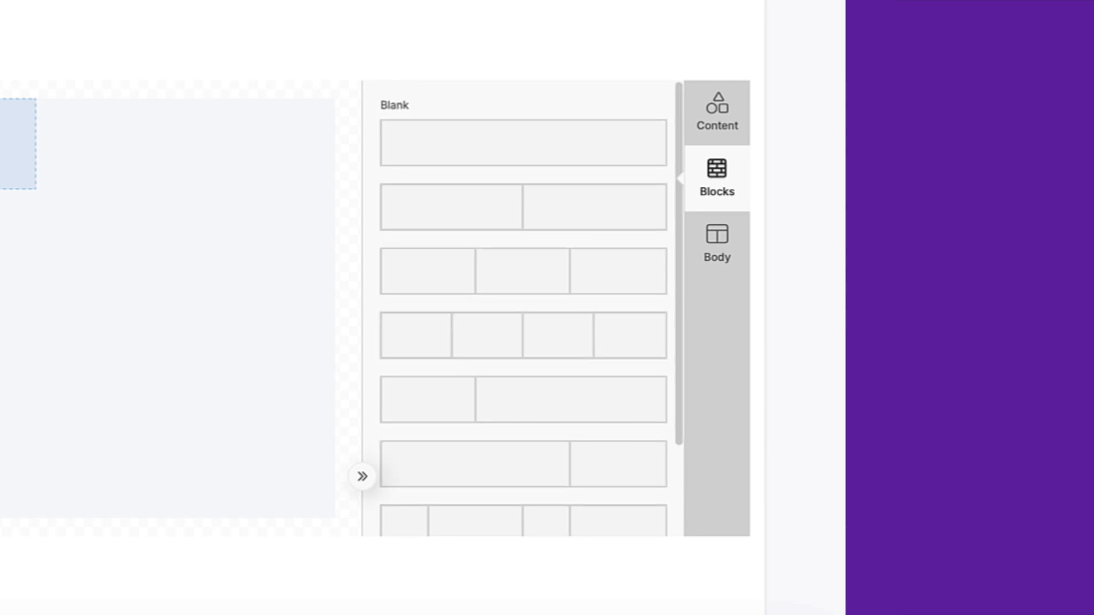
{"action": "left_click", "coordinate": [717, 236]}
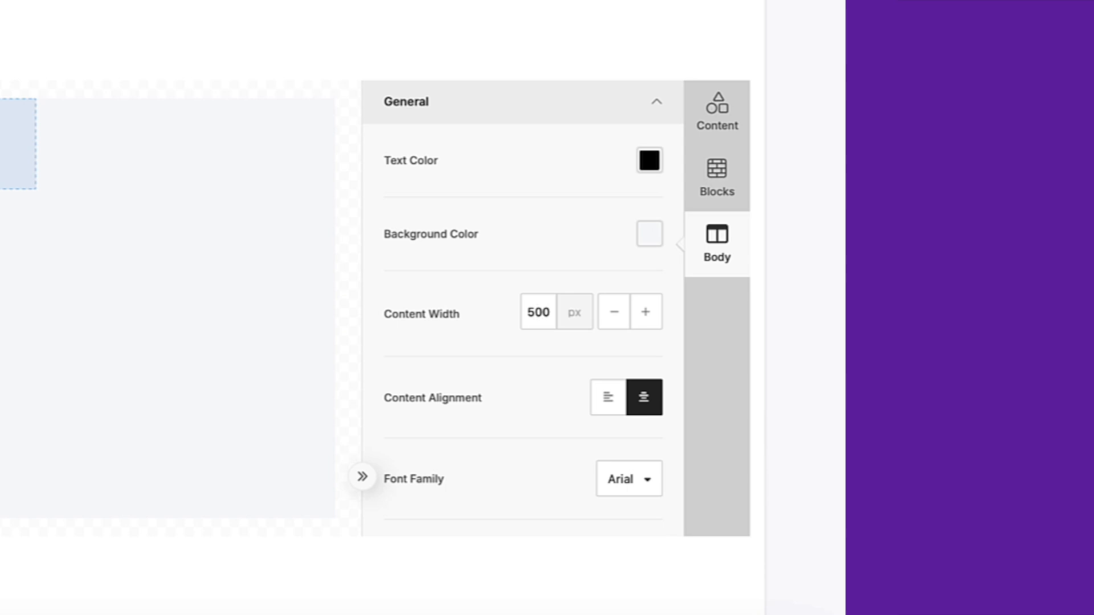
{"action": "scroll", "coordinate": [523, 308], "scroll_direction": "down", "scroll_amount": 5}
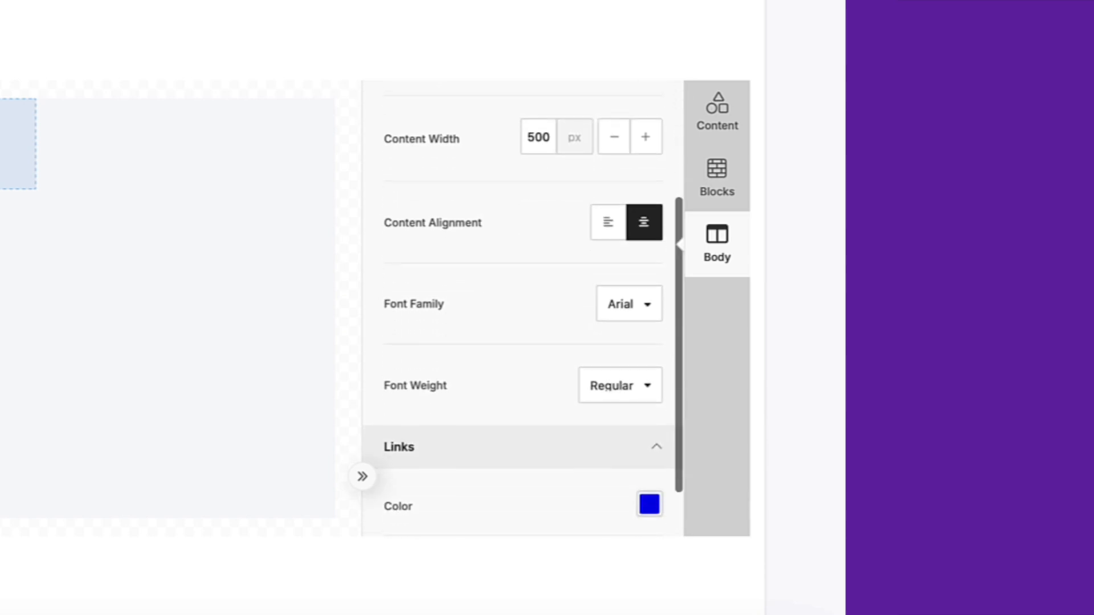
{"action": "scroll", "coordinate": [523, 308], "scroll_direction": "up", "scroll_amount": 5}
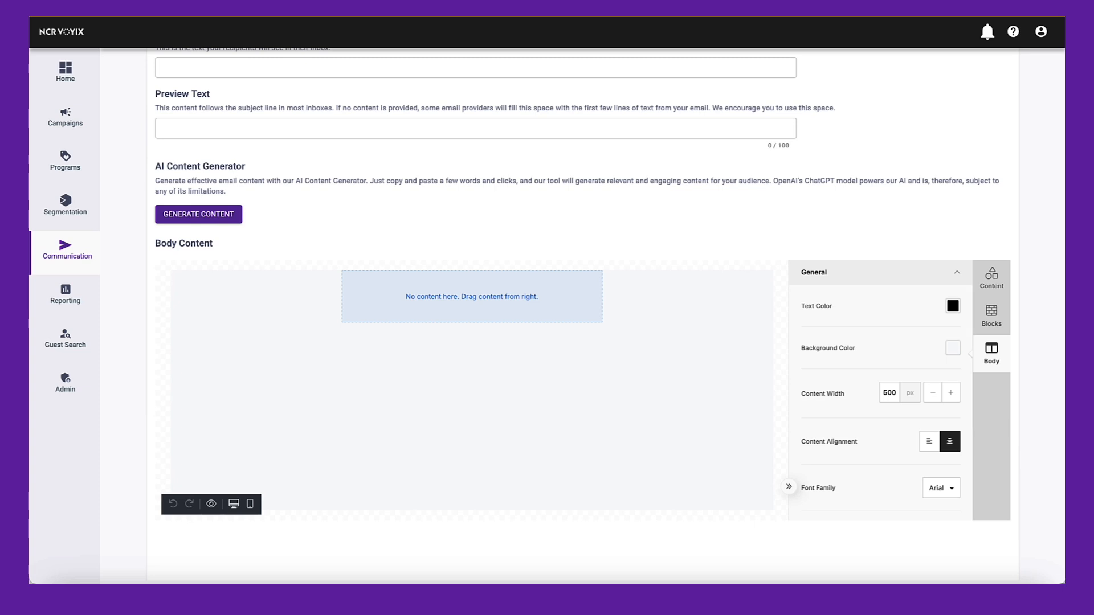
Add an image element to the empty email body and insert the Foundry logo from the multimedia library.
{"action": "left_click", "coordinate": [992, 278]}
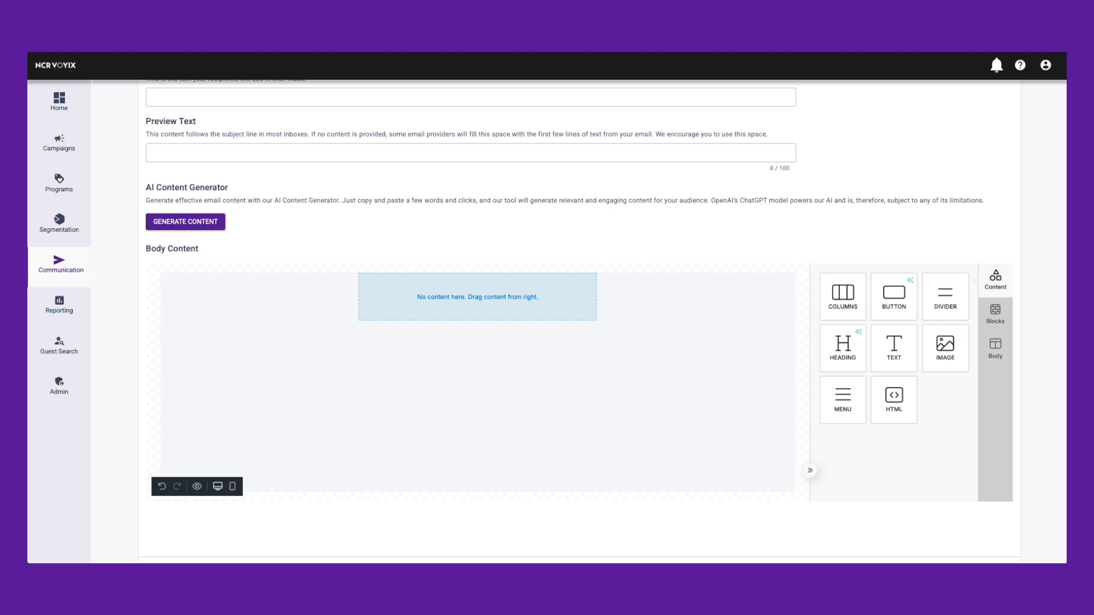
{"action": "left_click_drag", "start_coordinate": [942, 349], "coordinate": [540, 325]}
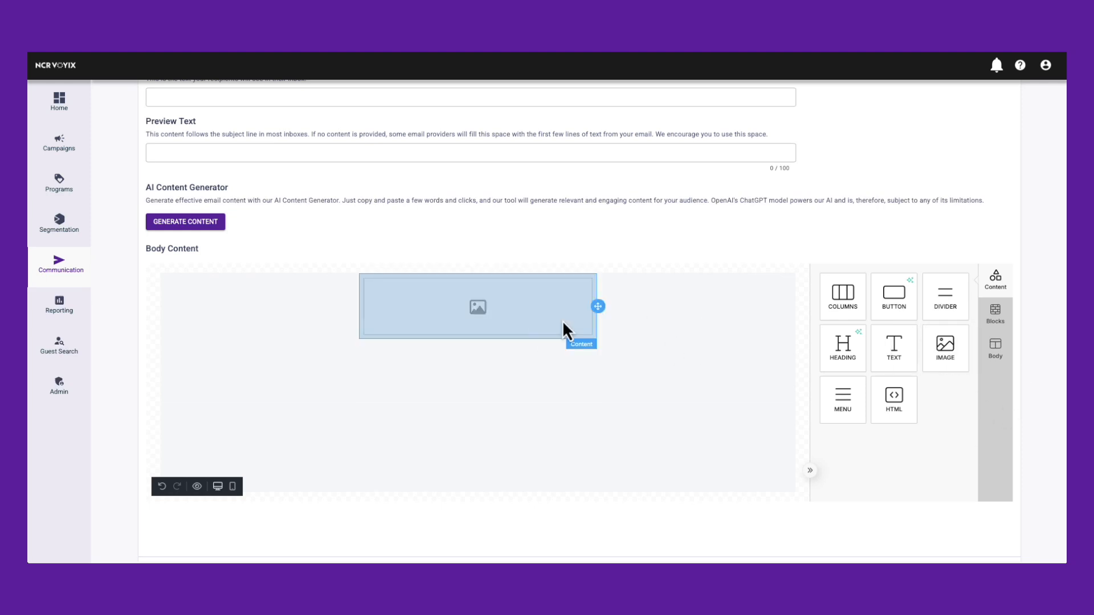
{"action": "left_click", "coordinate": [523, 319]}
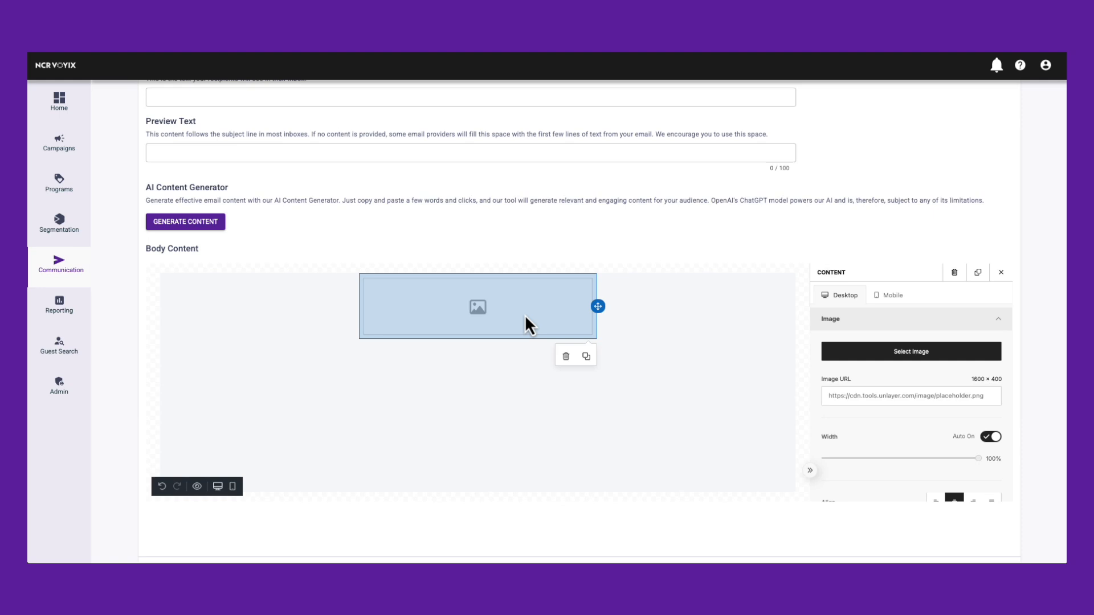
{"action": "left_click", "coordinate": [970, 356]}
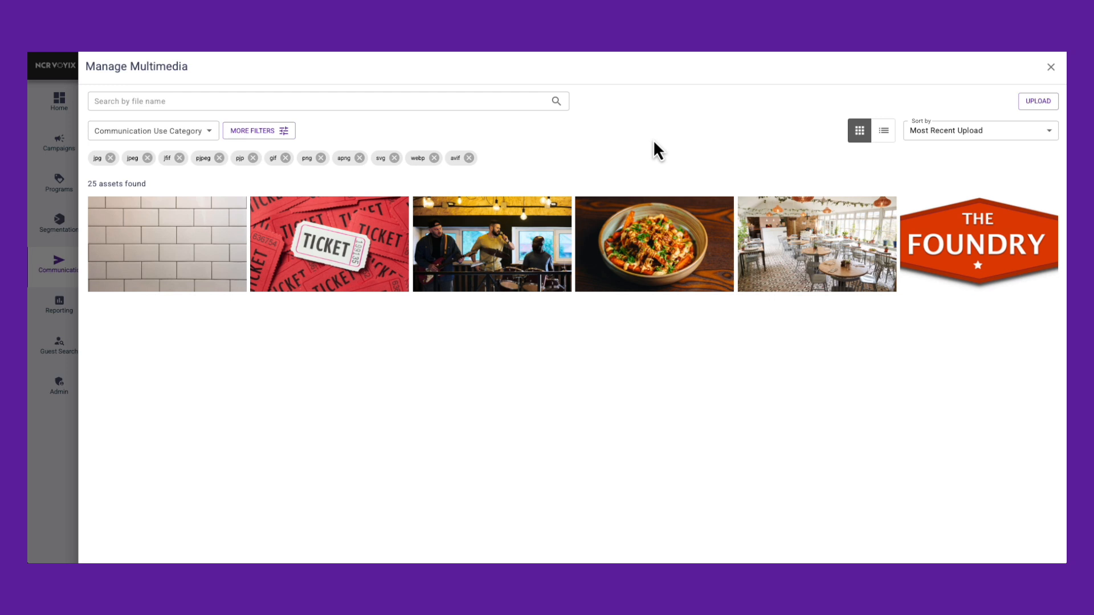
{"action": "left_click", "coordinate": [974, 212]}
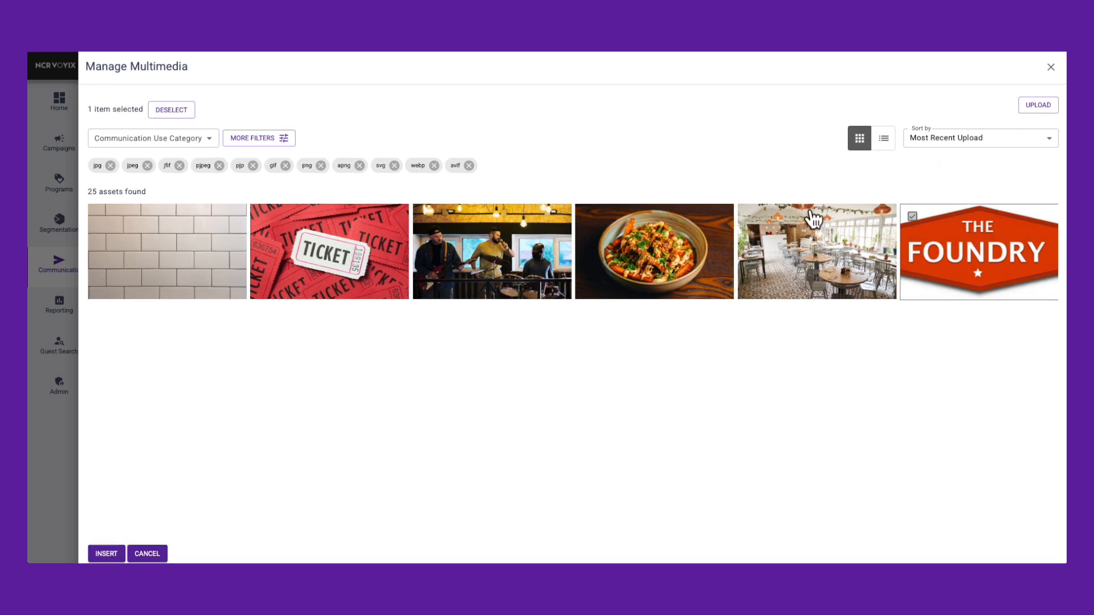
{"action": "left_click", "coordinate": [106, 553]}
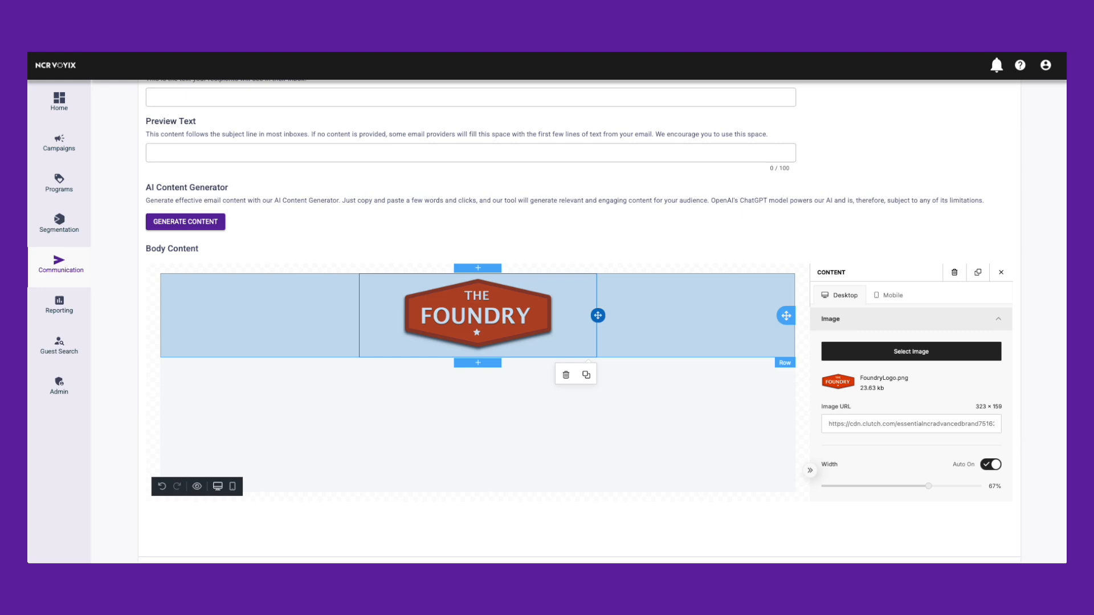
{"action": "left_click", "coordinate": [1000, 274]}
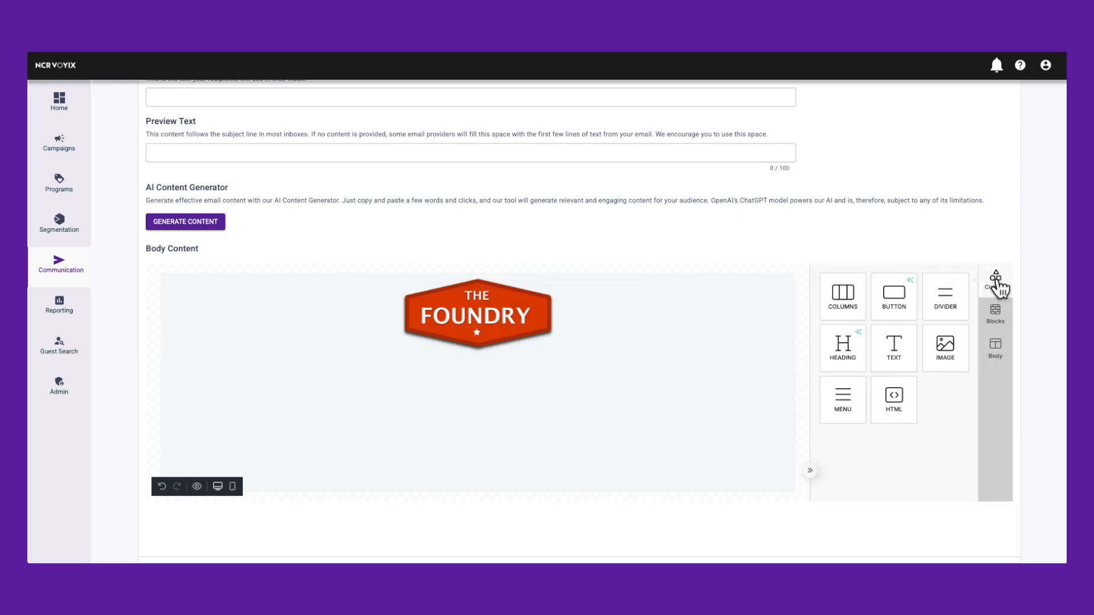
Add a blank single-column block below the logo and place a heading element in it.
{"action": "left_click", "coordinate": [998, 319]}
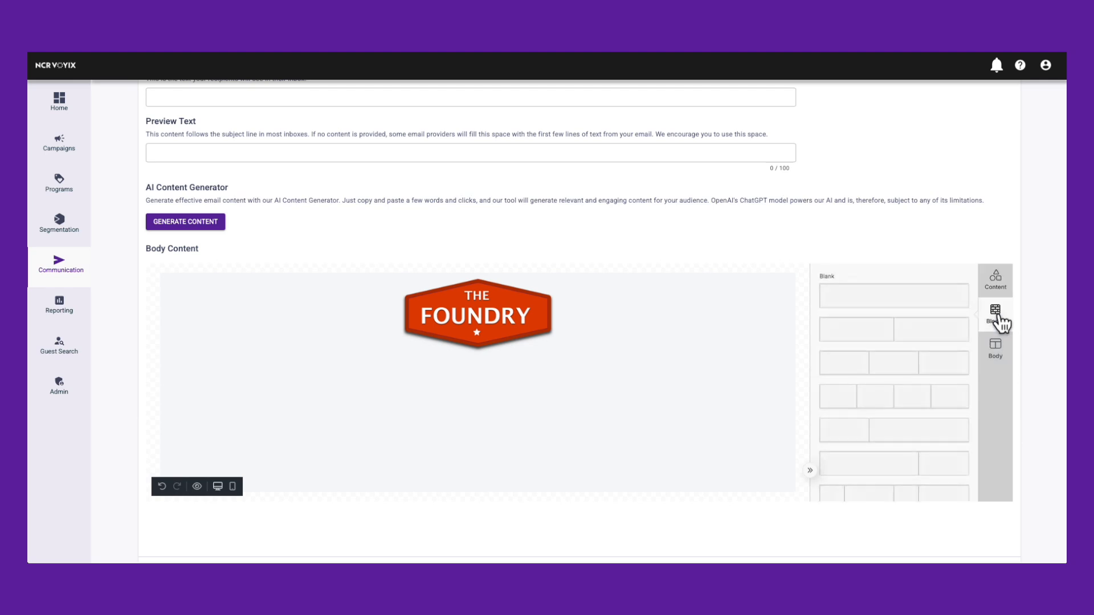
{"action": "left_click_drag", "start_coordinate": [872, 307], "coordinate": [707, 381]}
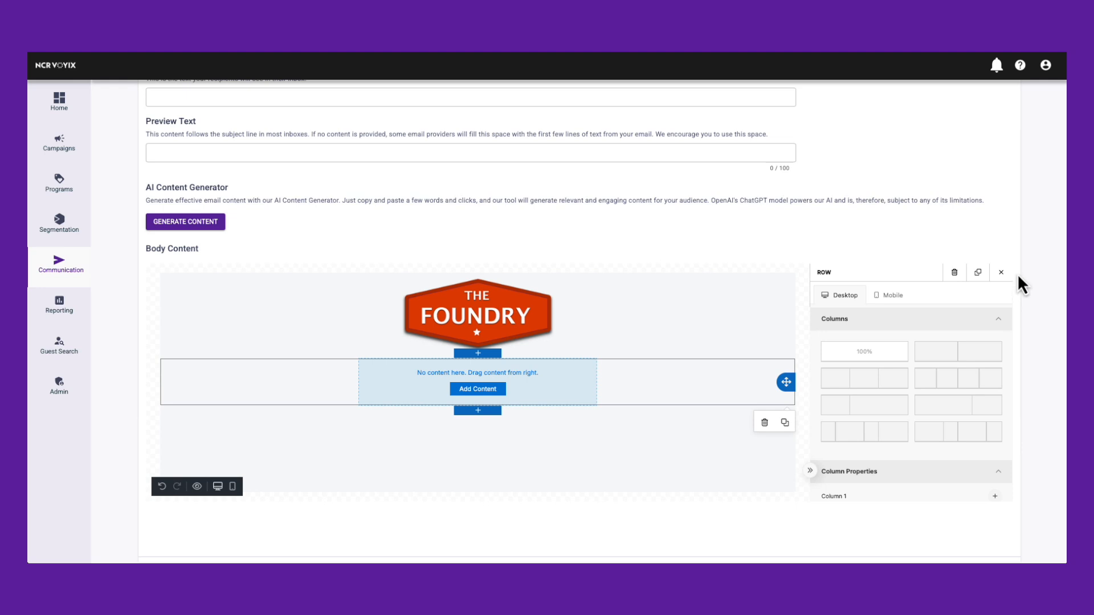
{"action": "left_click", "coordinate": [1002, 273]}
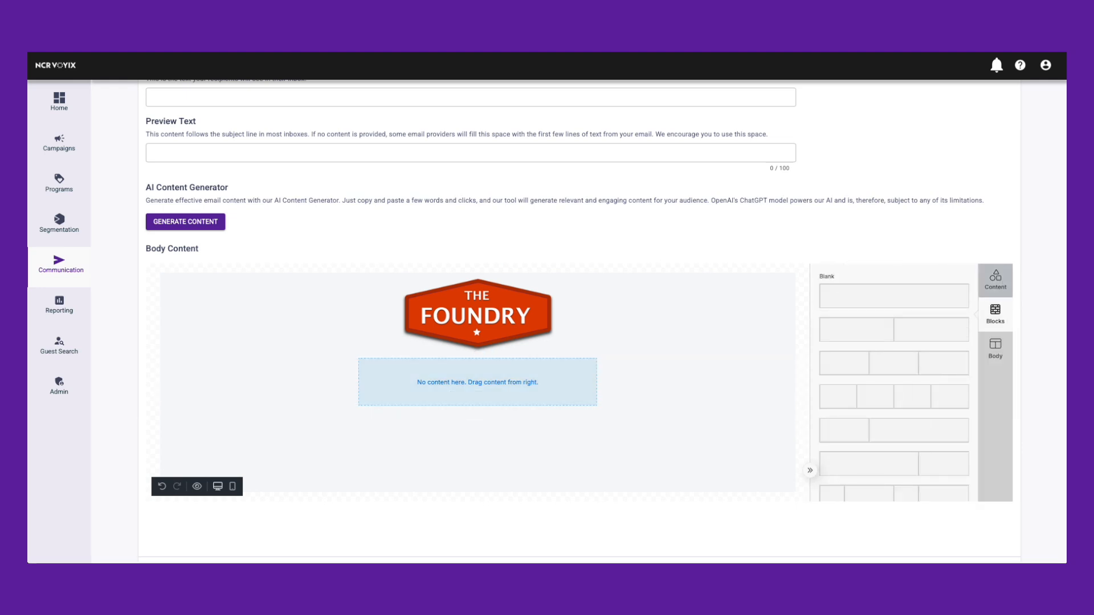
{"action": "left_click", "coordinate": [995, 279]}
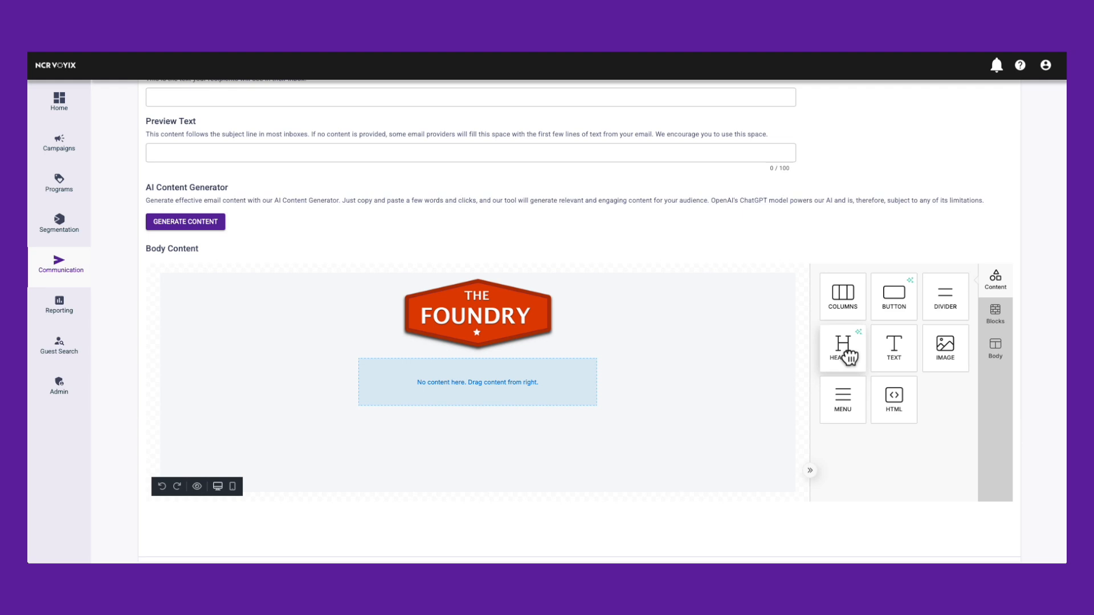
{"action": "left_click_drag", "start_coordinate": [849, 356], "coordinate": [522, 402]}
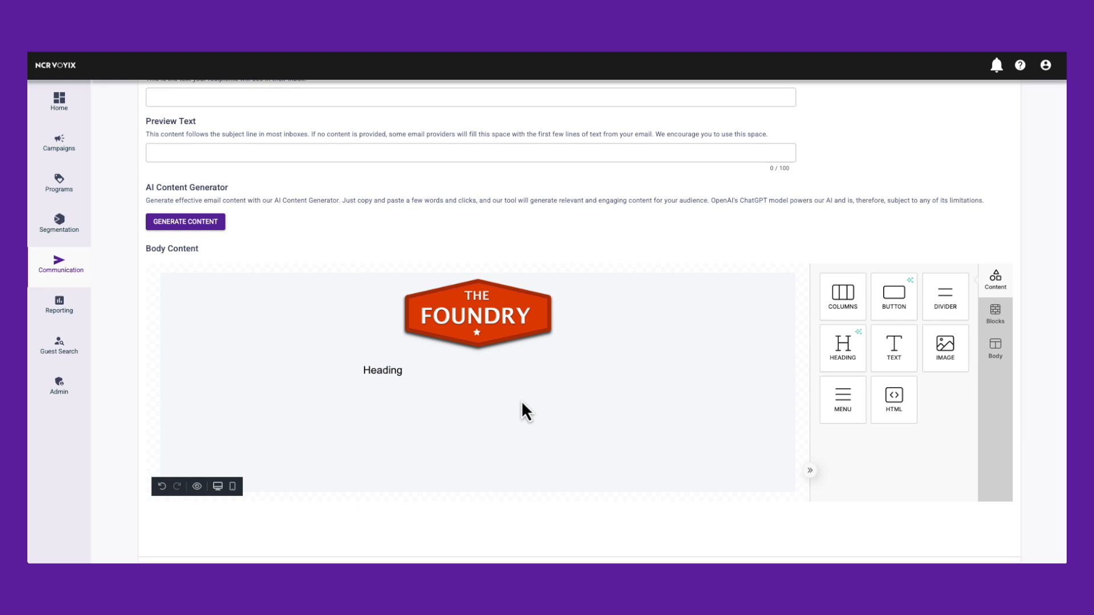
Set the heading's font family to League Spartan.
{"action": "left_click", "coordinate": [385, 369]}
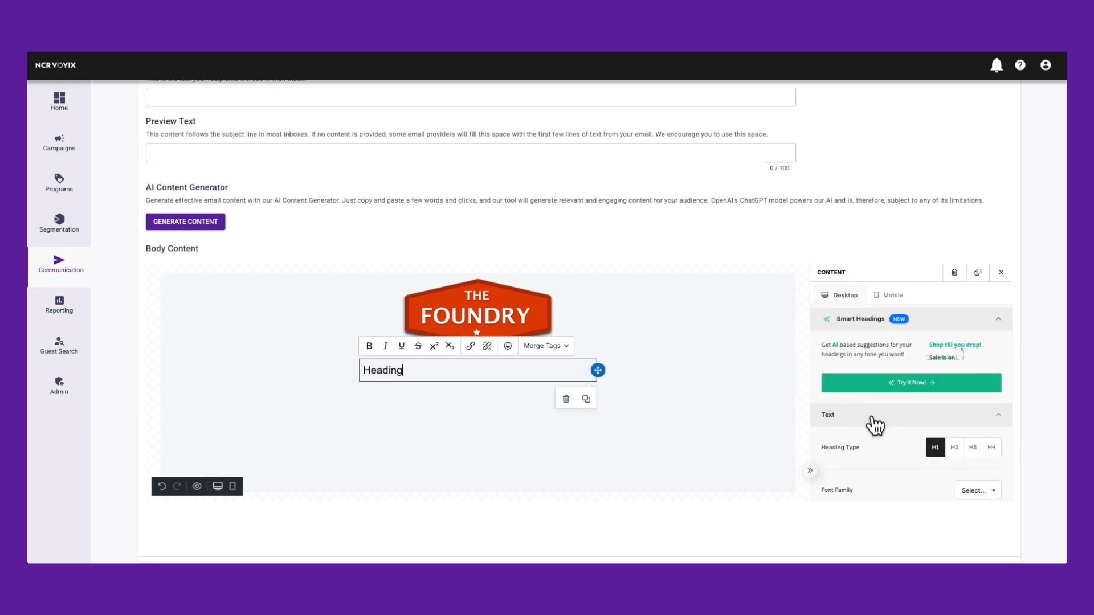
{"action": "scroll", "coordinate": [849, 410], "scroll_direction": "down", "scroll_amount": 3}
{"action": "scroll", "coordinate": [874, 425], "scroll_direction": "down", "scroll_amount": 1}
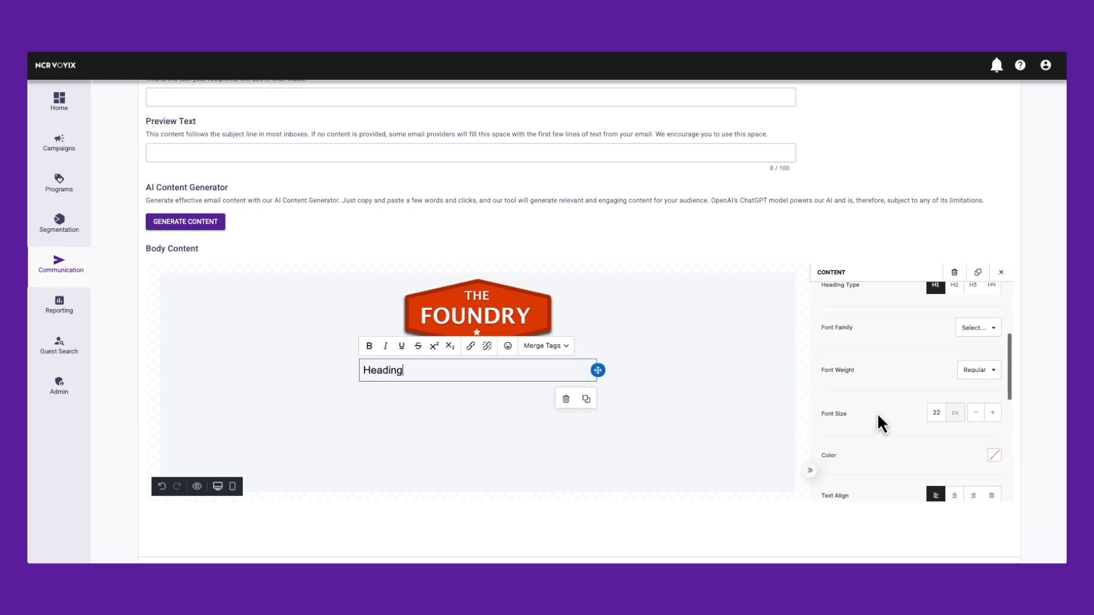
{"action": "left_click", "coordinate": [980, 329]}
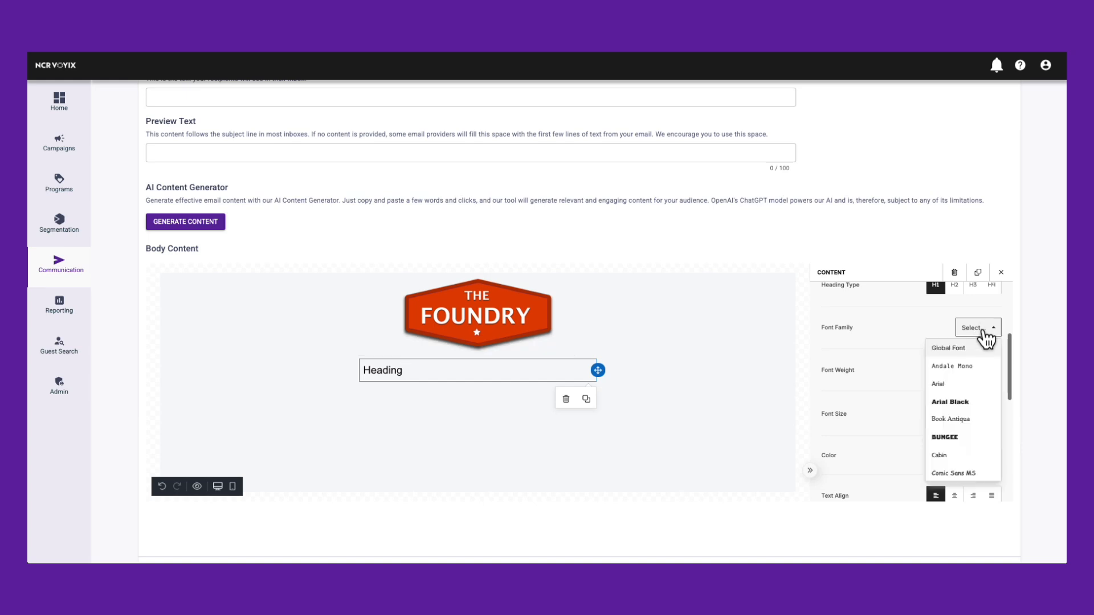
{"action": "scroll", "coordinate": [967, 450], "scroll_direction": "down", "scroll_amount": 2}
{"action": "scroll", "coordinate": [967, 450], "scroll_direction": "down", "scroll_amount": 3}
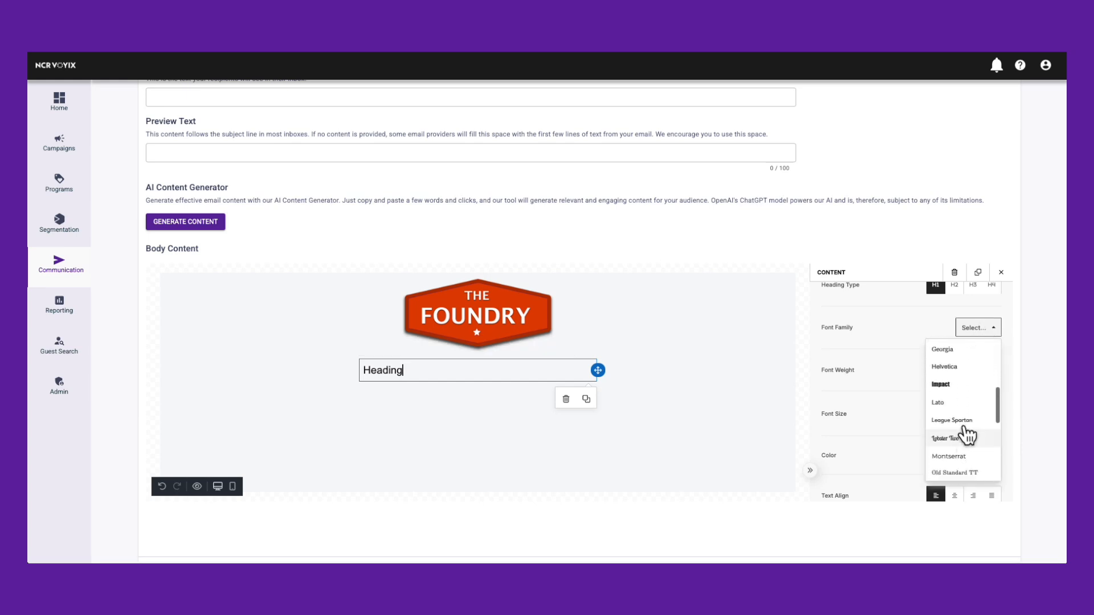
{"action": "left_click", "coordinate": [966, 440]}
Replace the heading's placeholder text with "You're Invited to our Grand Opening!".
{"action": "left_click", "coordinate": [409, 373]}
{"action": "key", "text": "ctrl+a"}
{"action": "key", "text": "BackSpace"}
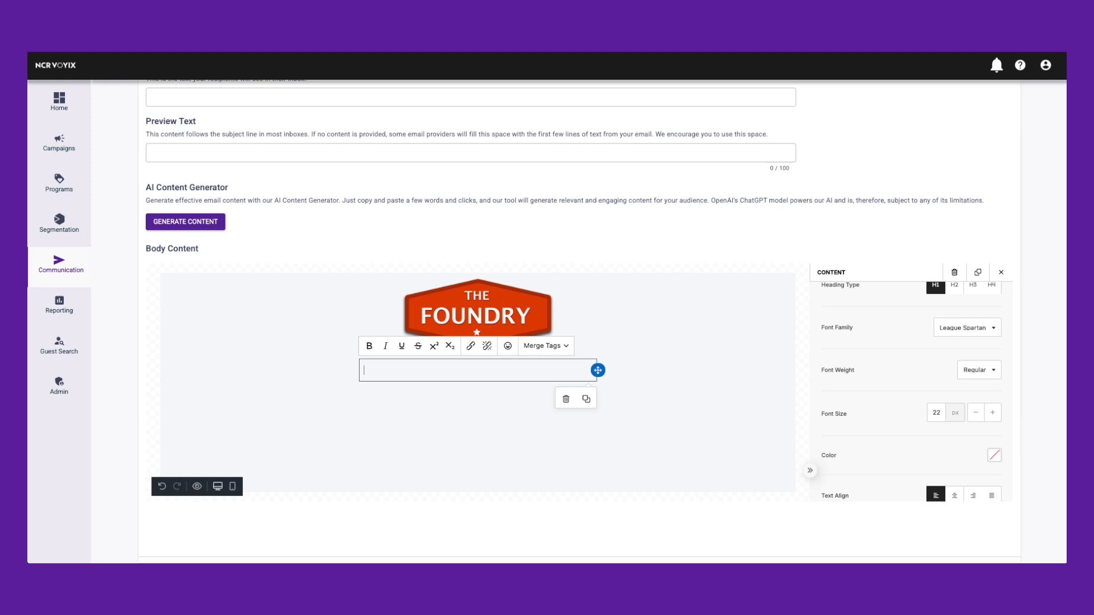
{"action": "type", "text": "You're Invited to our Grand Opening!"}
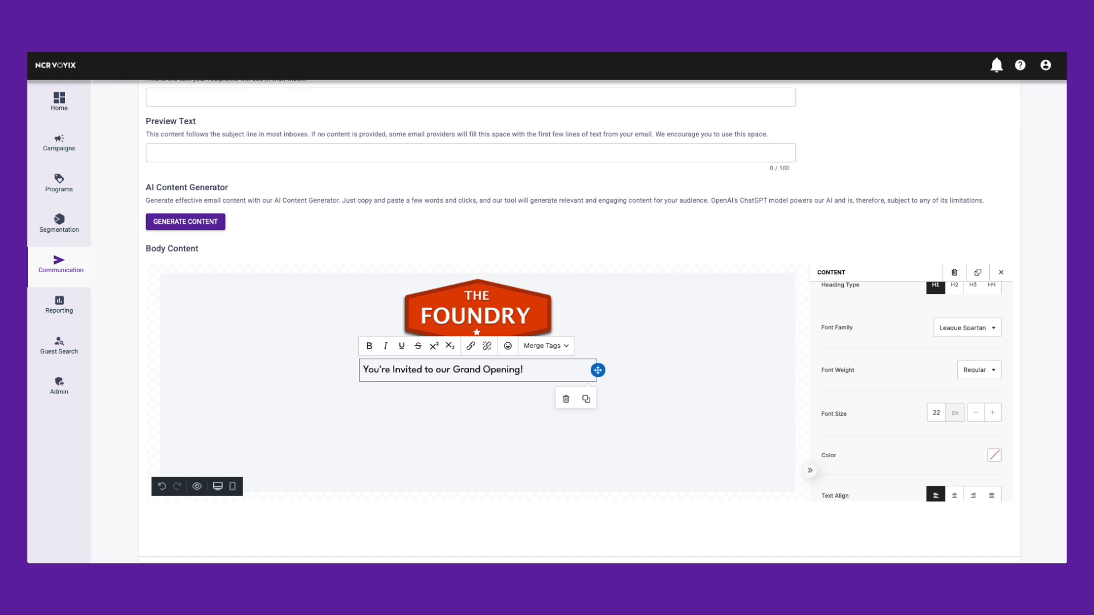
Center-align the heading and set its font size to 27 px.
{"action": "scroll", "coordinate": [874, 405], "scroll_direction": "down", "scroll_amount": 1}
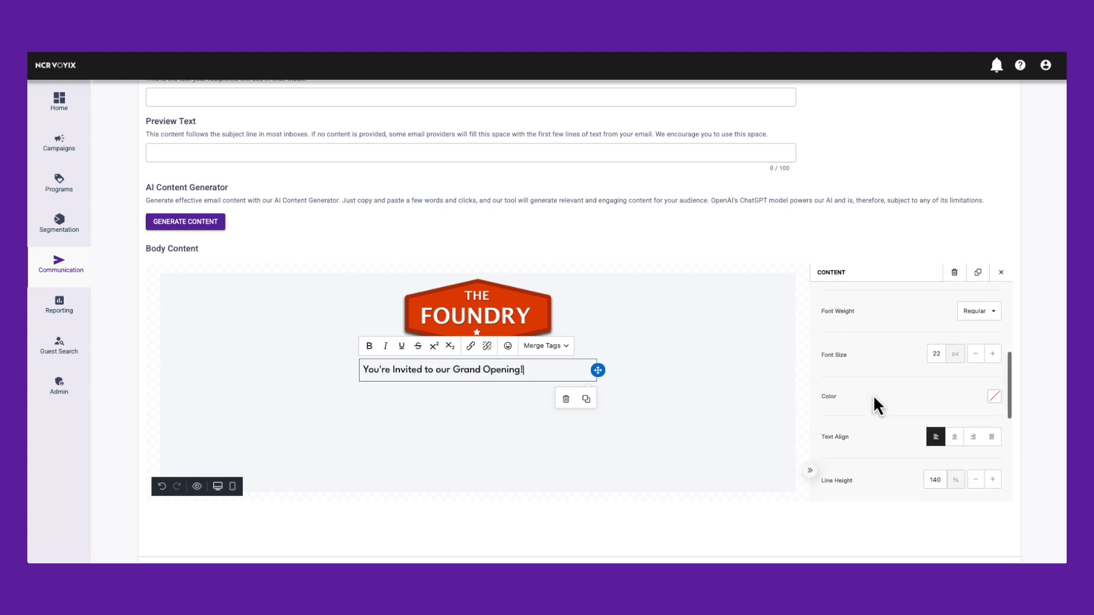
{"action": "left_click", "coordinate": [955, 437]}
{"action": "left_click", "coordinate": [955, 437]}
{"action": "left_click", "coordinate": [992, 354]}
{"action": "left_click", "coordinate": [993, 354]}
{"action": "left_click", "coordinate": [993, 354]}
{"action": "left_click", "coordinate": [992, 353]}
{"action": "left_click", "coordinate": [992, 354]}
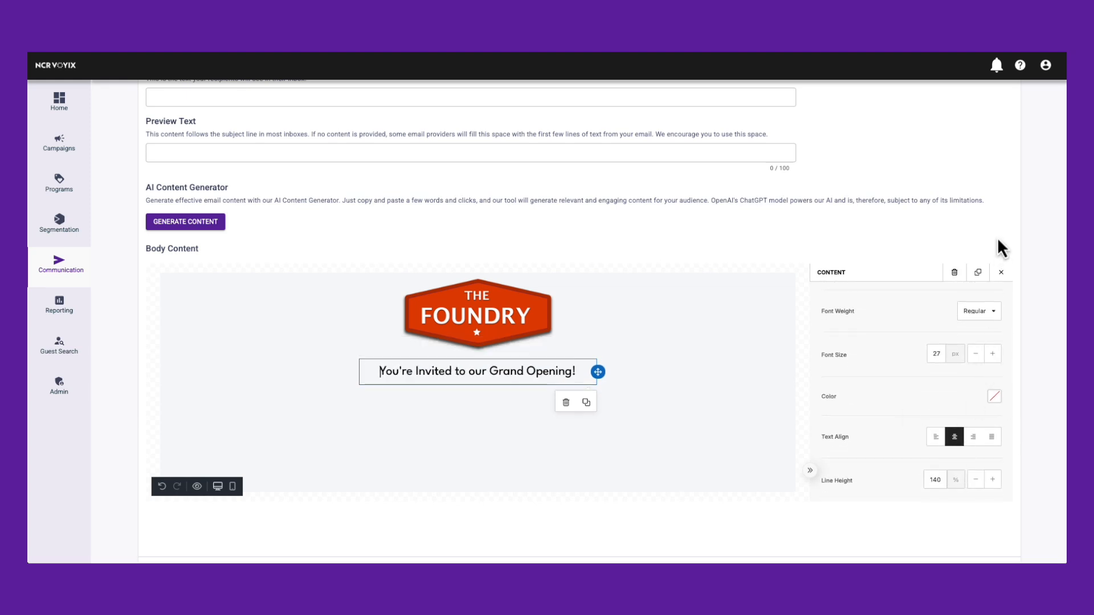
{"action": "left_click", "coordinate": [1001, 272]}
Add a blank single-column block below the heading and place an image element in it.
{"action": "scroll", "coordinate": [767, 435], "scroll_direction": "down", "scroll_amount": 1}
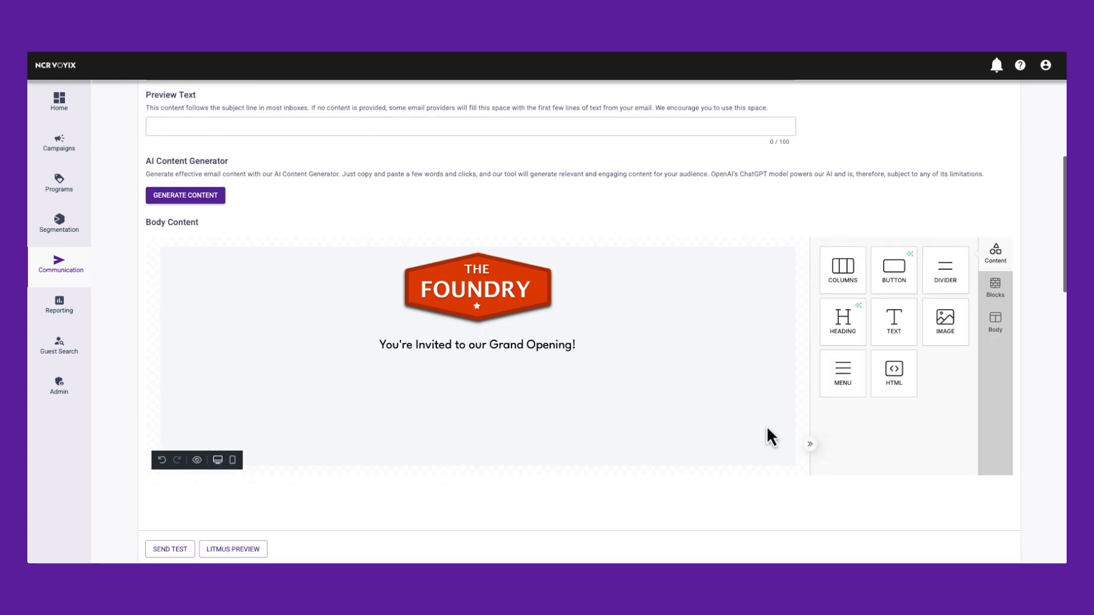
{"action": "left_click", "coordinate": [996, 287]}
{"action": "left_click_drag", "start_coordinate": [904, 276], "coordinate": [604, 364]}
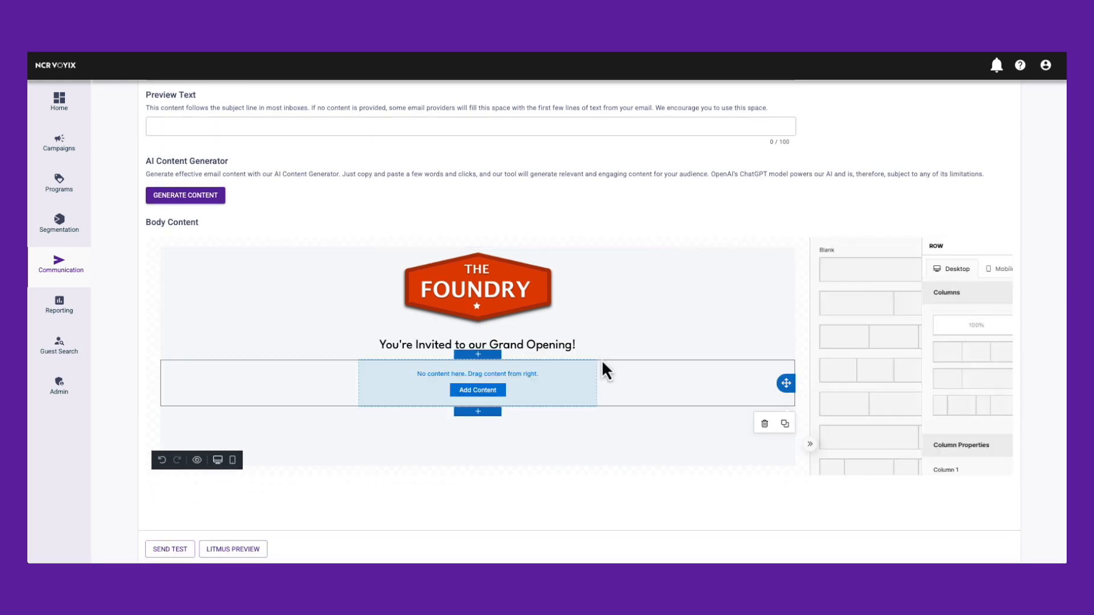
{"action": "left_click", "coordinate": [491, 392]}
{"action": "left_click_drag", "start_coordinate": [946, 324], "coordinate": [568, 396]}
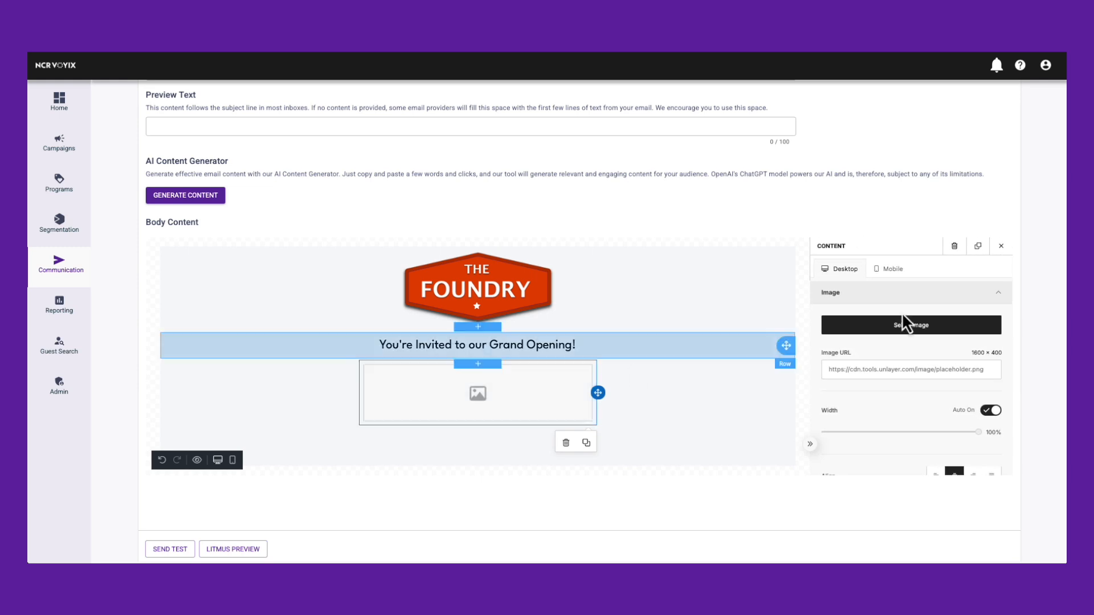
Insert the restaurant interior photo NewLocation.jpg from the media library into the image element.
{"action": "left_click", "coordinate": [901, 312]}
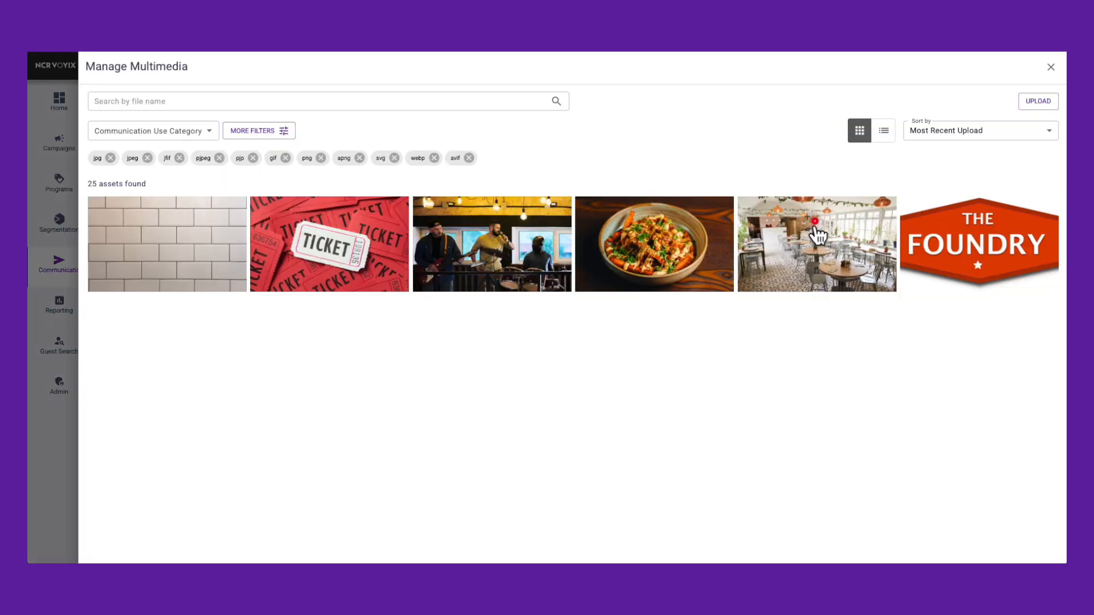
{"action": "left_click", "coordinate": [816, 234]}
{"action": "left_click", "coordinate": [111, 554]}
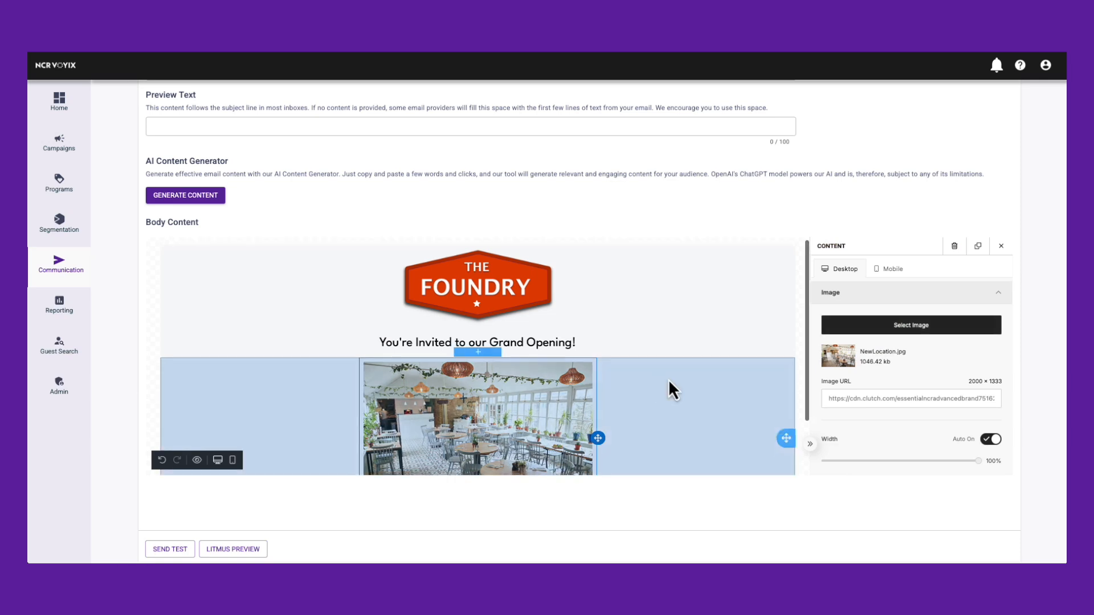
{"action": "scroll", "coordinate": [668, 378], "scroll_direction": "down", "scroll_amount": 2}
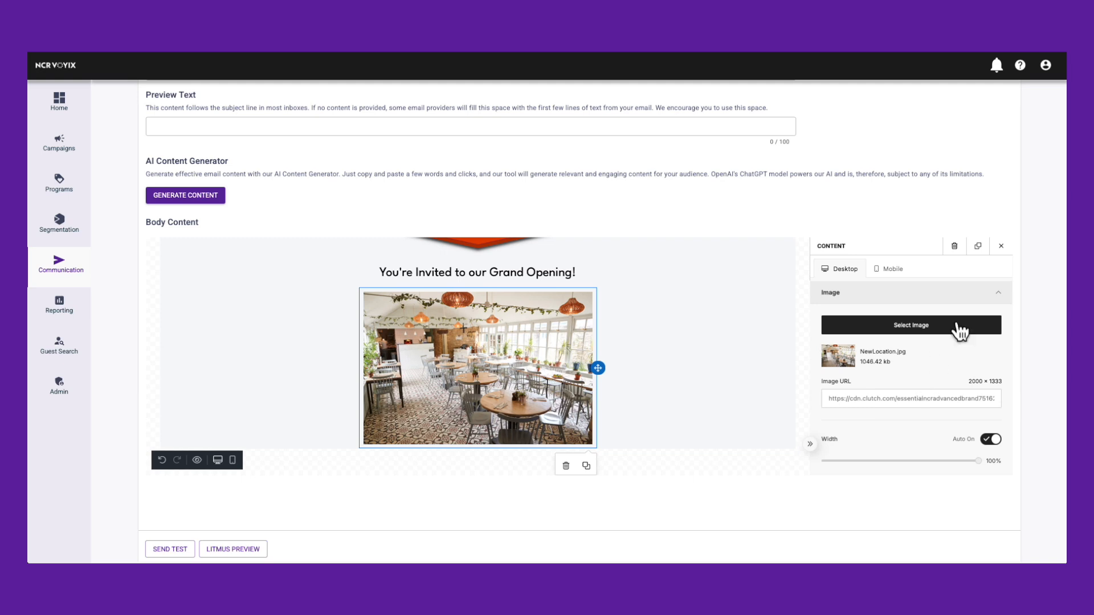
{"action": "left_click", "coordinate": [1001, 245]}
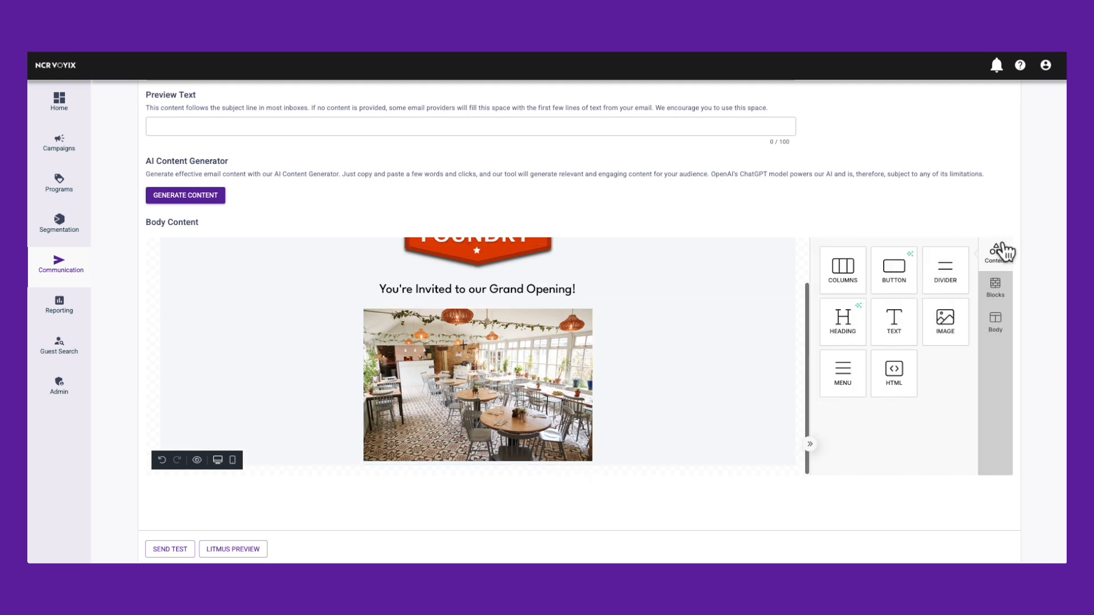
Add a blank single-column block below the restaurant photo and place a text element in it.
{"action": "left_click", "coordinate": [1002, 286]}
{"action": "left_click_drag", "start_coordinate": [898, 277], "coordinate": [675, 457]}
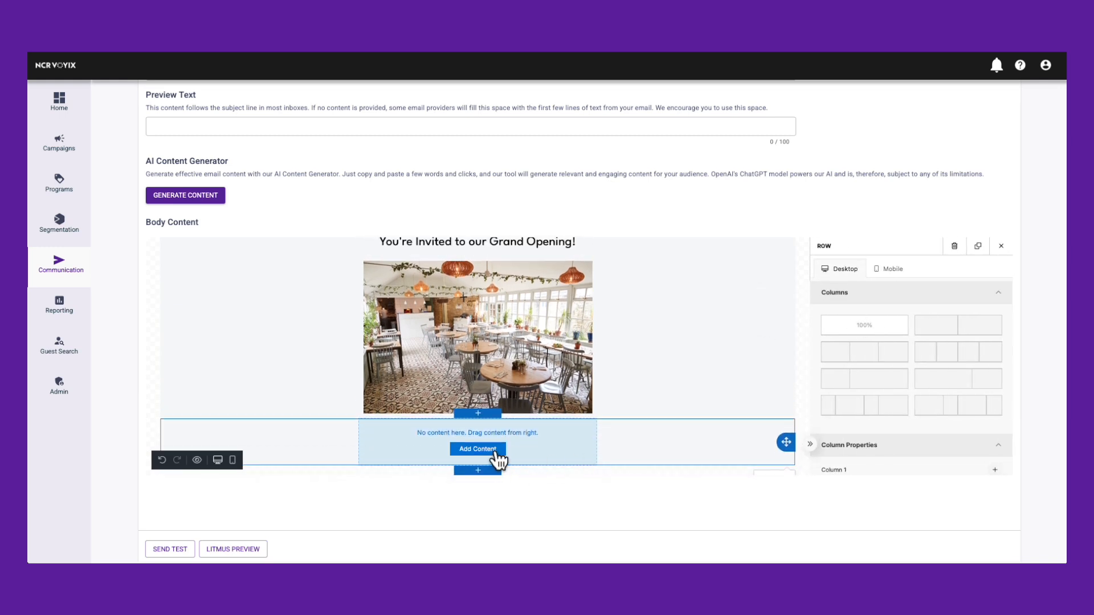
{"action": "left_click", "coordinate": [496, 451]}
{"action": "left_click_drag", "start_coordinate": [897, 318], "coordinate": [538, 452]}
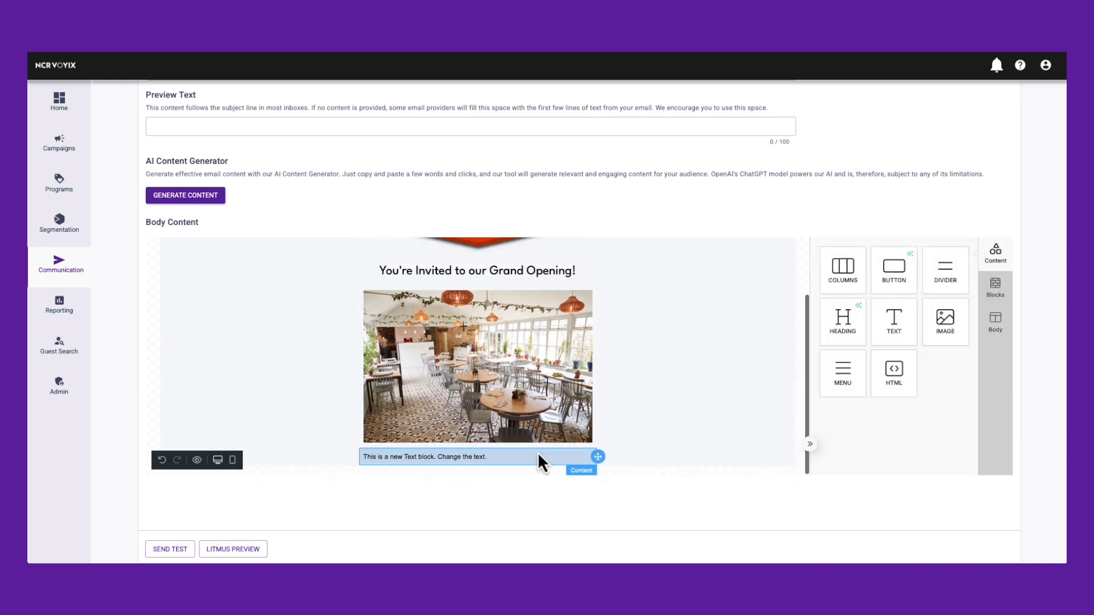
Write "We're opening a new location on Spring Street! You're invited to join our grand opening party on March 22. We'll have activities for the whole family." instead.
{"action": "left_click", "coordinate": [475, 460]}
{"action": "key", "text": "ctrl+a"}
{"action": "key", "text": "BackSpace"}
{"action": "type", "text": "We're opening a new location on Spring Street! "}
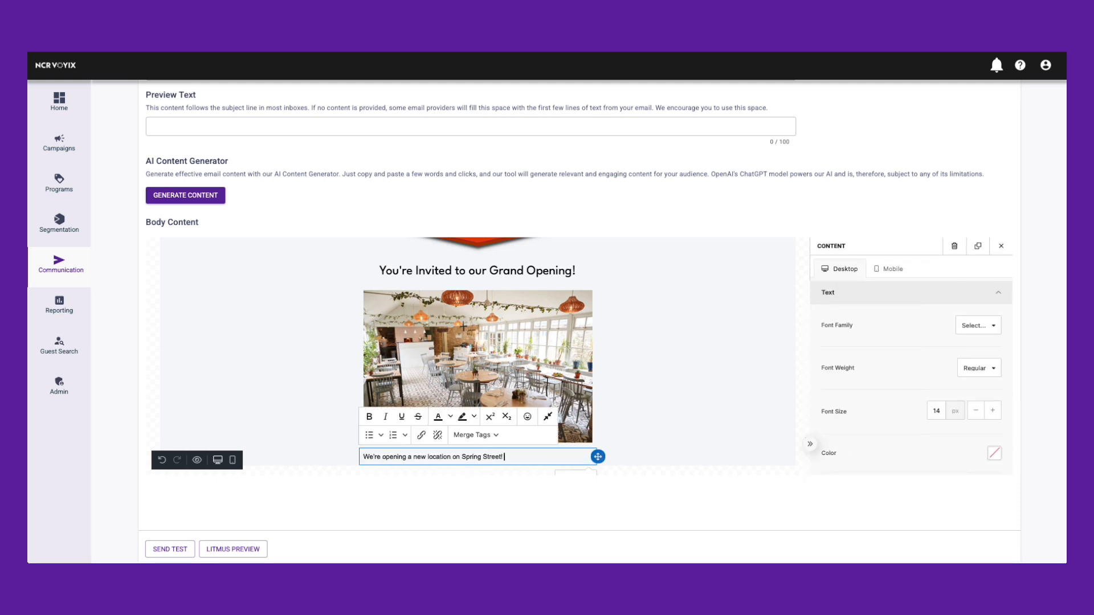
{"action": "type", "text": "You're invited to join our grand opening party on March 22. We'll have activities for the whole family."}
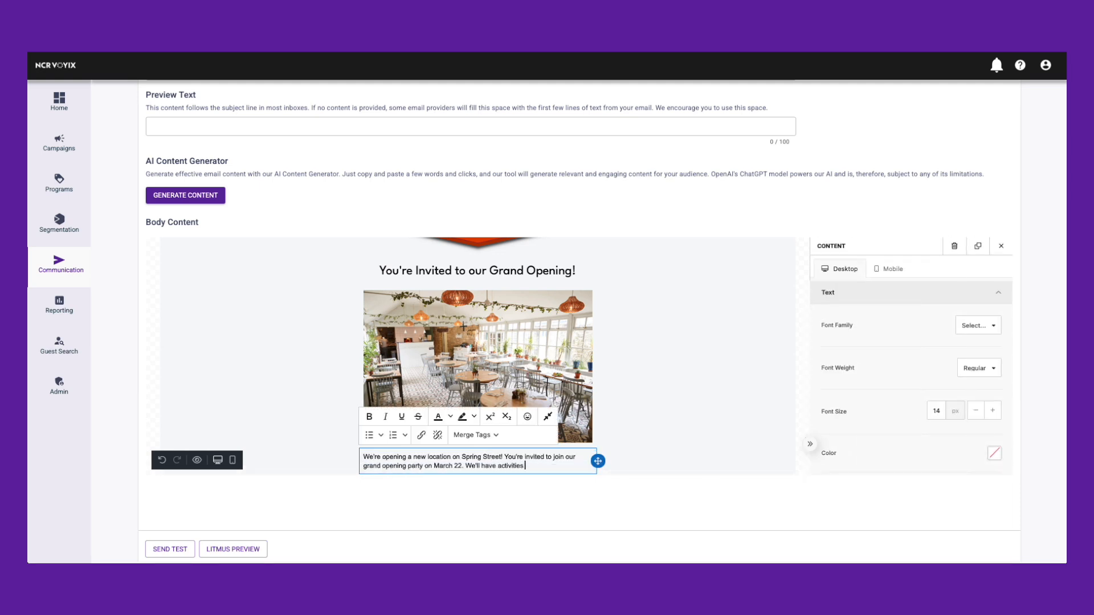
Center-align the paragraph below the restaurant photo and finish editing it.
{"action": "scroll", "coordinate": [941, 406], "scroll_direction": "down", "scroll_amount": 1}
{"action": "scroll", "coordinate": [941, 407], "scroll_direction": "down", "scroll_amount": 1}
{"action": "left_click", "coordinate": [955, 407]}
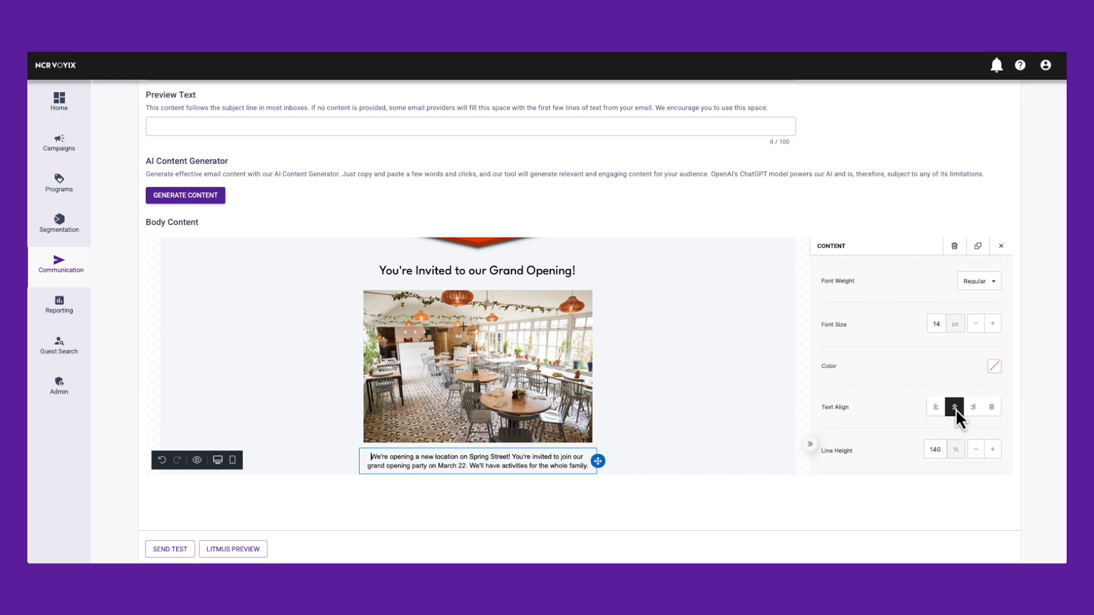
{"action": "left_click", "coordinate": [1001, 245]}
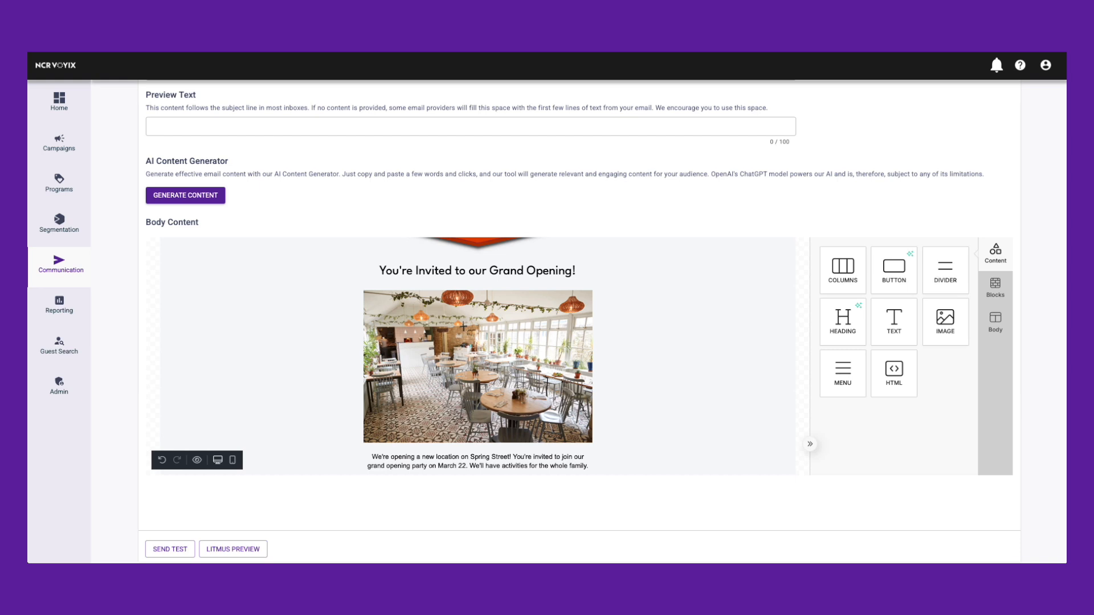
Add a blank three-column block below the paragraph and place an image element in each column.
{"action": "left_click", "coordinate": [996, 291]}
{"action": "left_click_drag", "start_coordinate": [593, 481], "coordinate": [587, 470]}
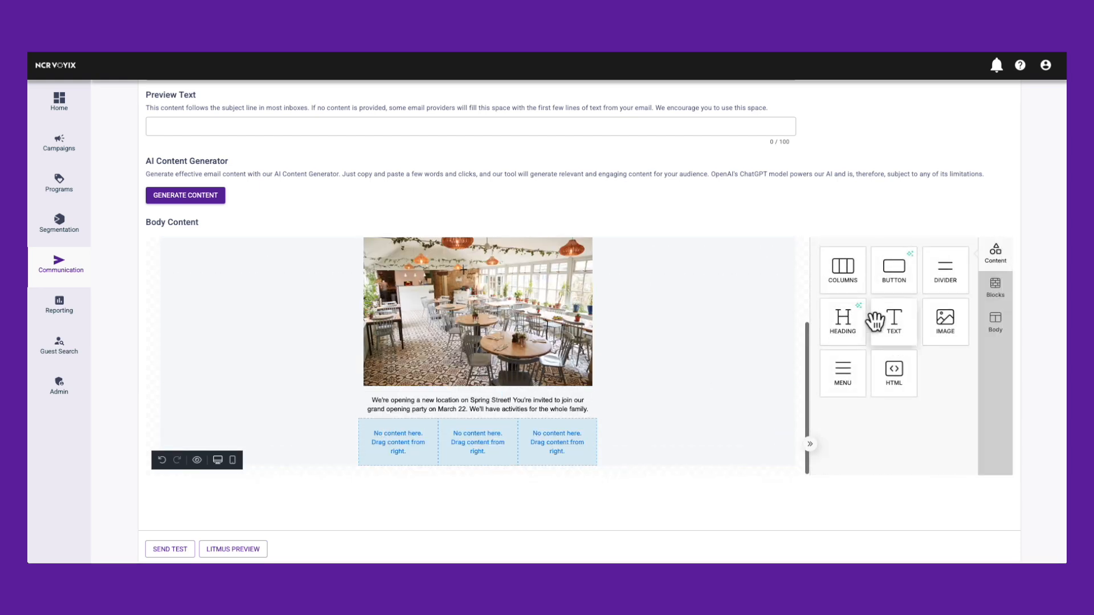
{"action": "mouse_move", "coordinate": [944, 335]}
{"action": "left_mouse_down"}
{"action": "mouse_move", "coordinate": [494, 415]}
{"action": "mouse_move", "coordinate": [411, 464]}
{"action": "left_mouse_up"}
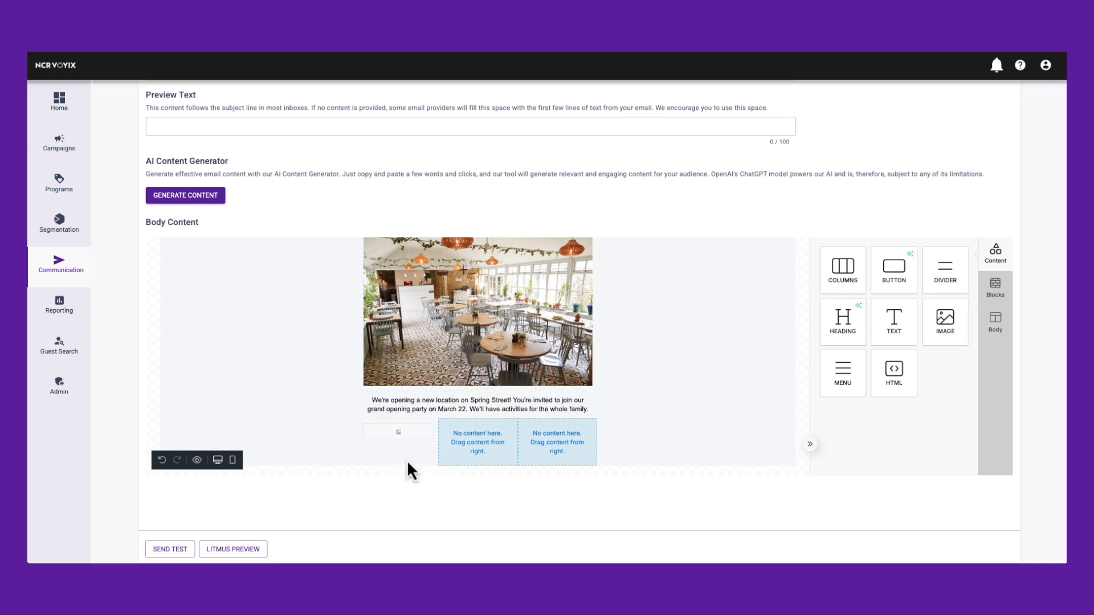
{"action": "left_click_drag", "start_coordinate": [963, 329], "coordinate": [479, 441]}
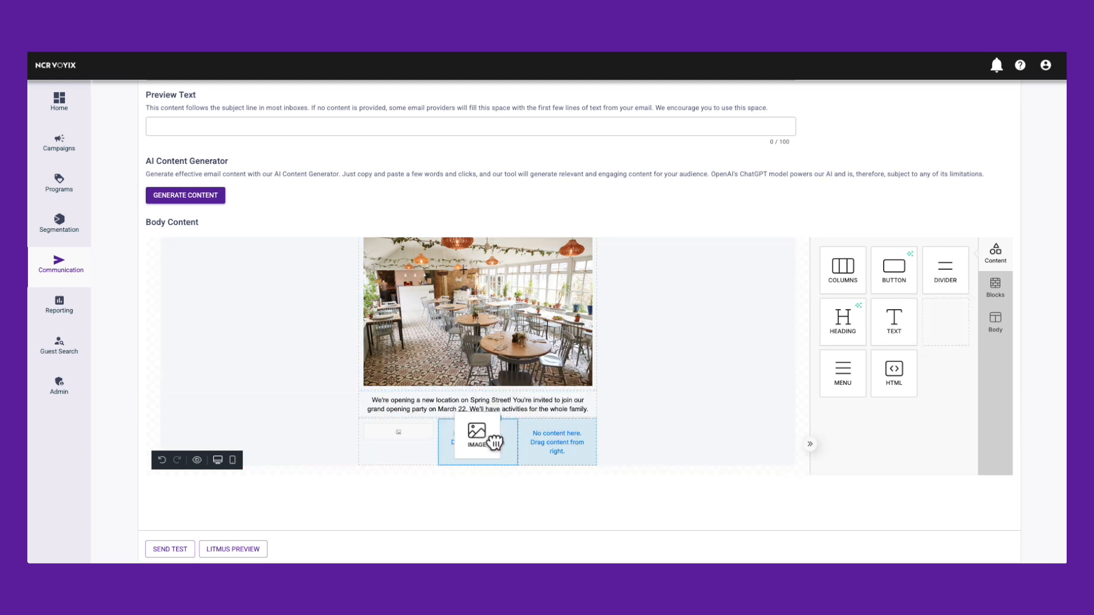
{"action": "left_click_drag", "start_coordinate": [952, 332], "coordinate": [569, 443]}
Insert the photo of the live band from the media library into the first column's image element.
{"action": "left_click", "coordinate": [421, 452]}
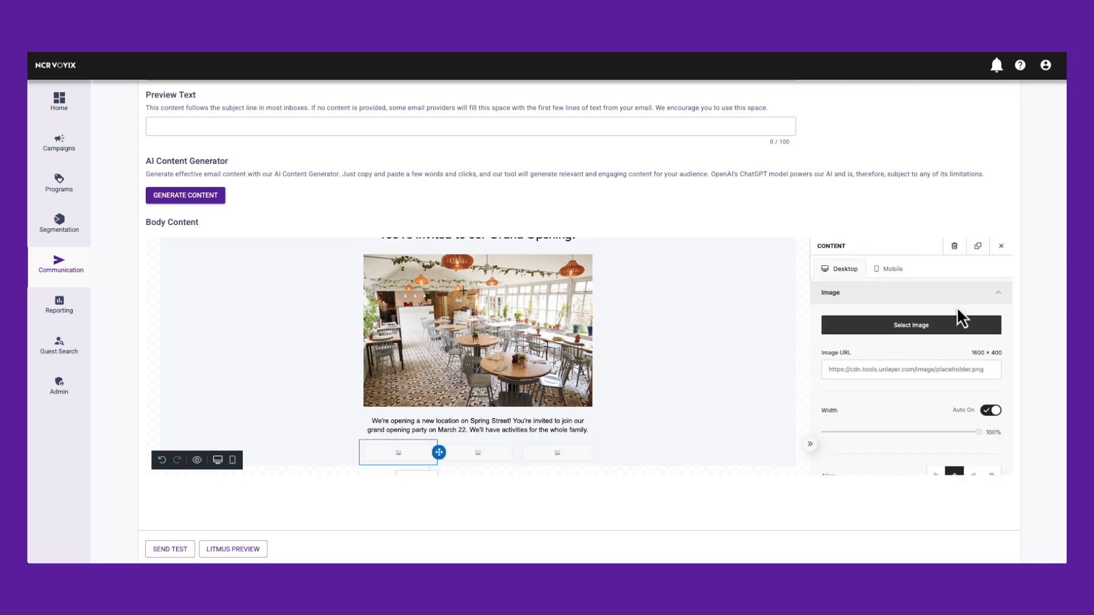
{"action": "left_click", "coordinate": [833, 328]}
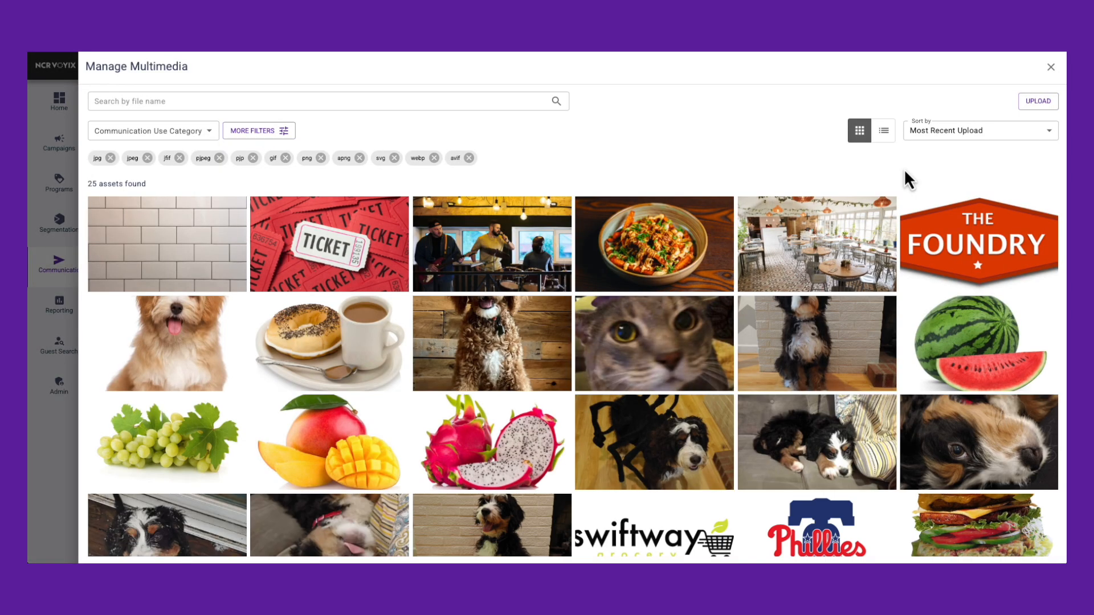
{"action": "left_click", "coordinate": [480, 239]}
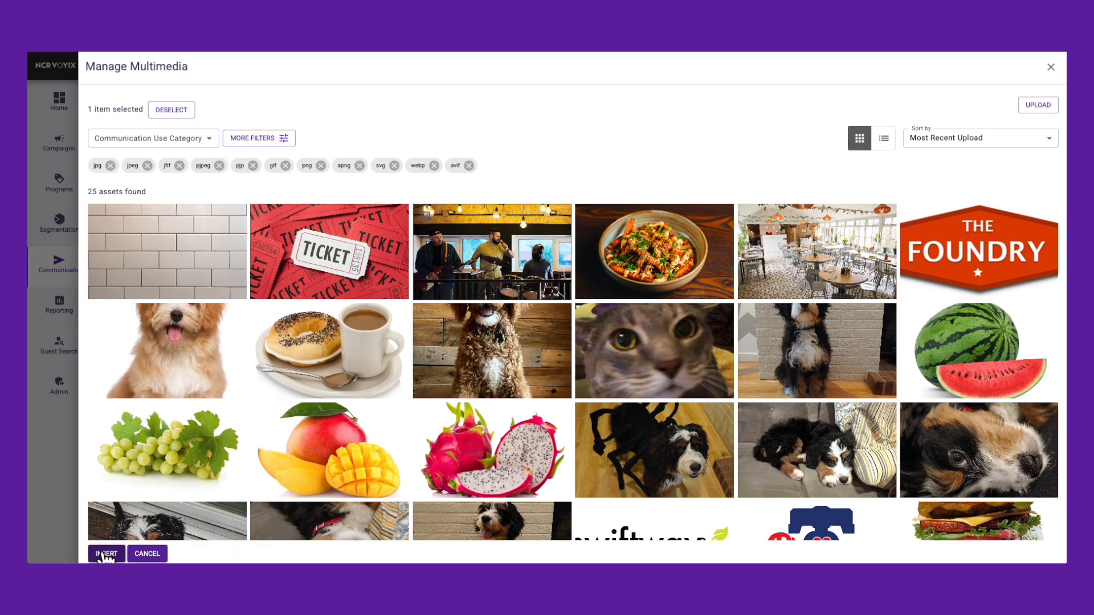
{"action": "left_click", "coordinate": [104, 554]}
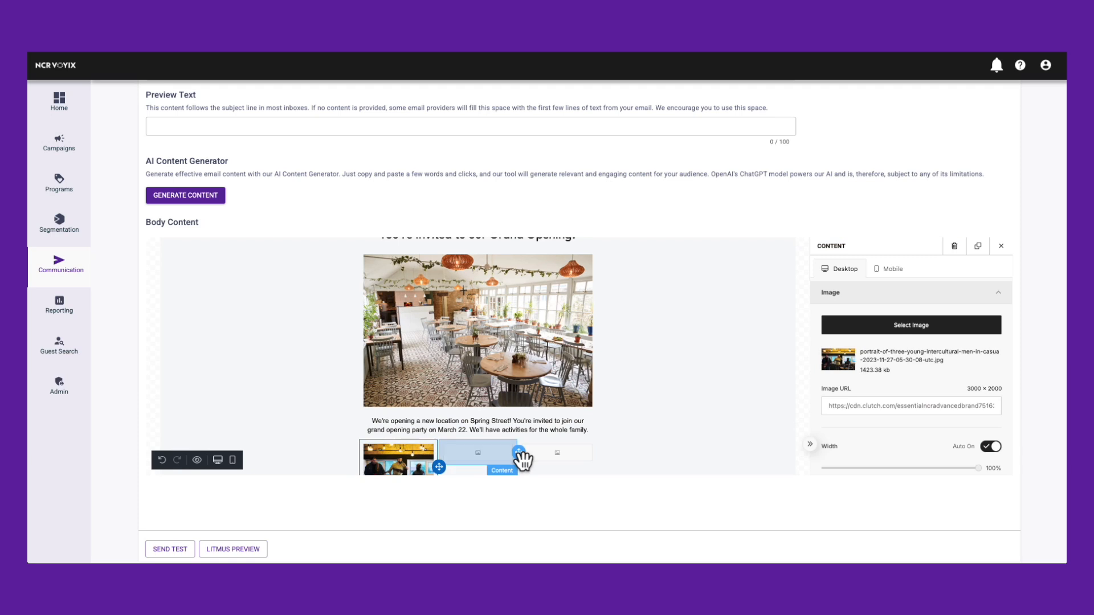
Insert the photo of the food bowl from the media library into the middle column's image element.
{"action": "left_click", "coordinate": [901, 322]}
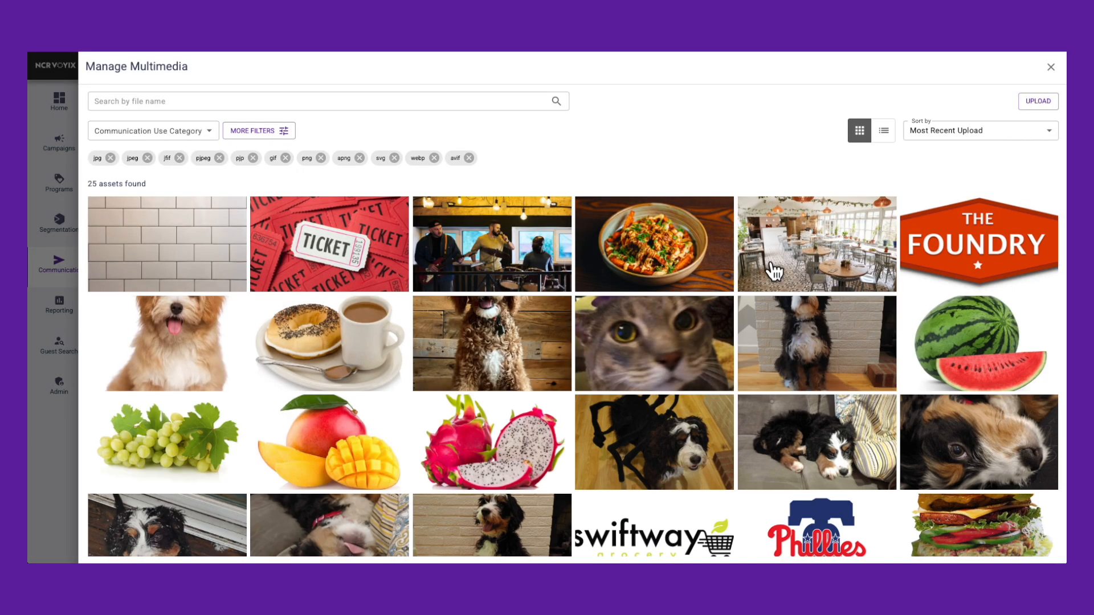
{"action": "left_click", "coordinate": [640, 276]}
{"action": "left_click", "coordinate": [105, 553]}
Insert the red ticket picture from the media library into the third column's image element.
{"action": "left_click", "coordinate": [573, 453]}
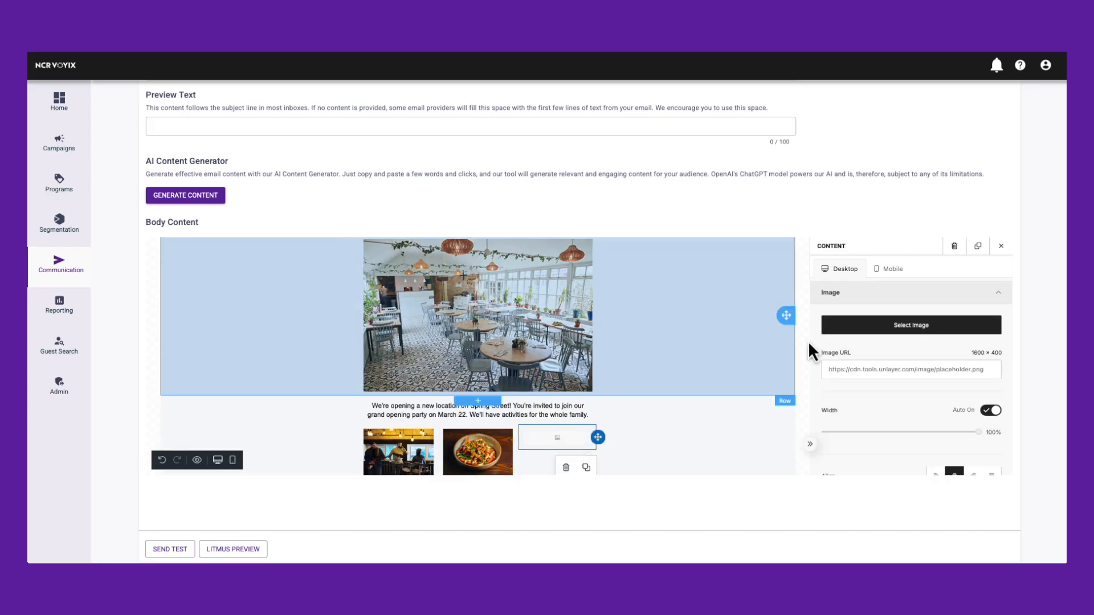
{"action": "left_click", "coordinate": [947, 326]}
{"action": "left_click", "coordinate": [379, 245]}
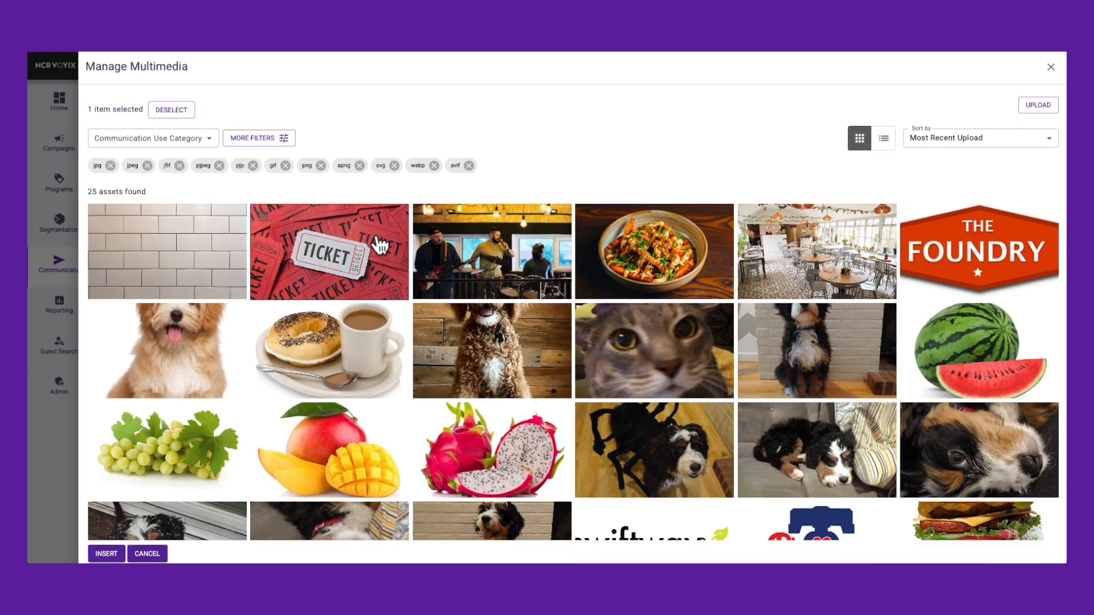
{"action": "left_click", "coordinate": [105, 553]}
Add a blank single-column block below the three images and place a text element in it.
{"action": "left_click", "coordinate": [991, 288]}
{"action": "left_click_drag", "start_coordinate": [893, 270], "coordinate": [467, 461]}
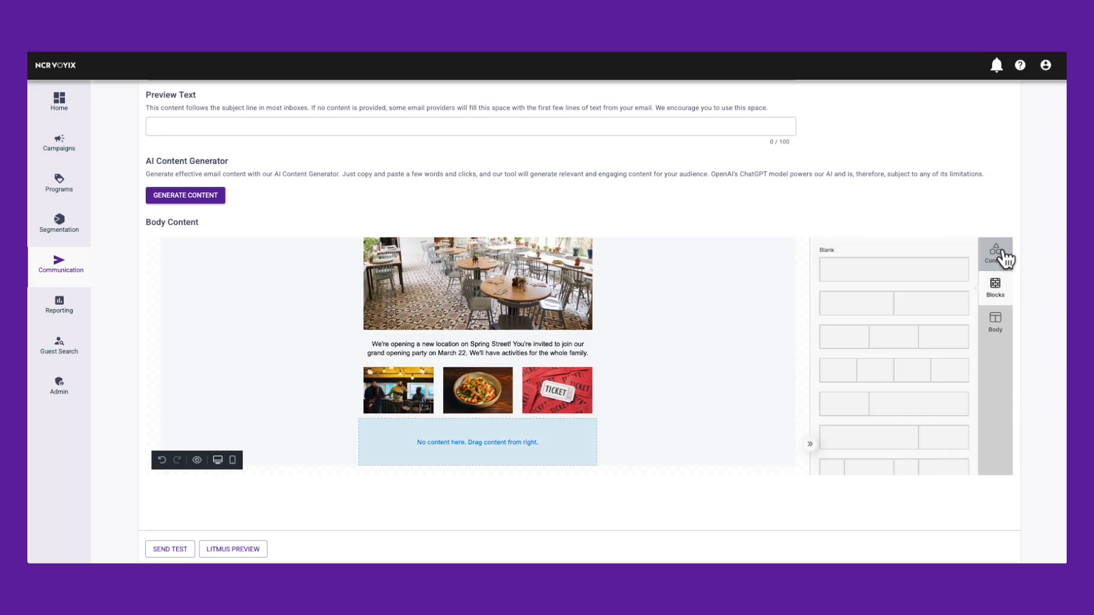
{"action": "left_click", "coordinate": [1002, 256]}
{"action": "left_click_drag", "start_coordinate": [894, 330], "coordinate": [420, 463]}
Enter "We'll have live music, new menu items, raffle prizes, and so much more! We can't wait to see you!" as centered text on two lines.
{"action": "type", "text": "so much more! We can't"}
{"action": "scroll", "coordinate": [878, 411], "scroll_direction": "down", "scroll_amount": 3}
{"action": "left_click", "coordinate": [956, 370]}
{"action": "left_click", "coordinate": [578, 457]}
{"action": "key", "text": "Return"}
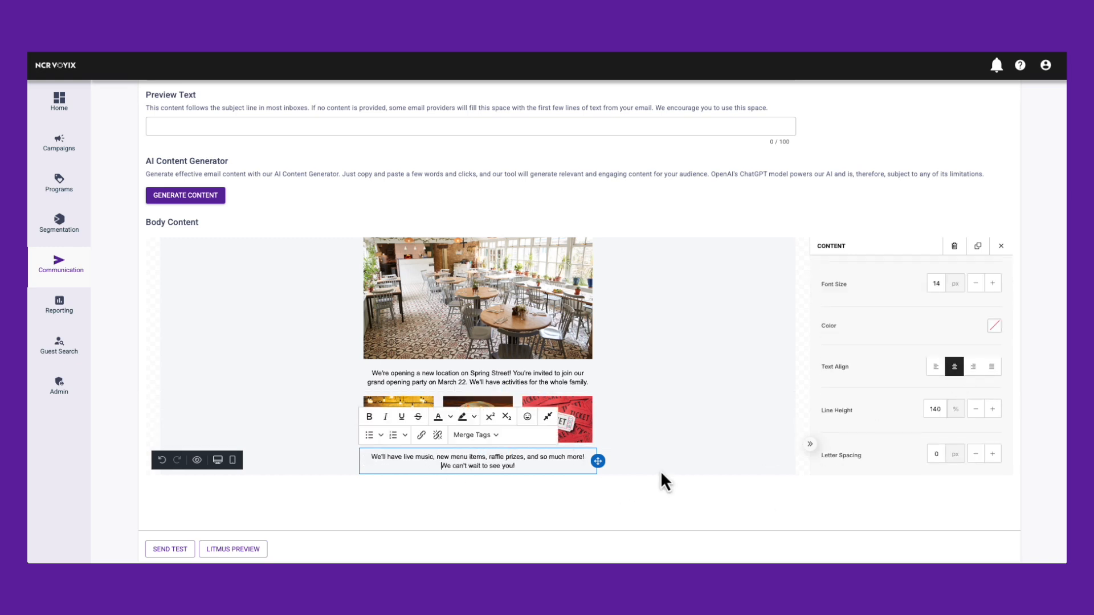
{"action": "scroll", "coordinate": [627, 463], "scroll_direction": "down", "scroll_amount": 1}
{"action": "left_click", "coordinate": [1000, 248]}
Add another blank single-column block at the end of the email and place a text element in it.
{"action": "left_click_drag", "start_coordinate": [893, 269], "coordinate": [592, 473]}
{"action": "left_click", "coordinate": [1002, 246]}
{"action": "left_click_drag", "start_coordinate": [894, 329], "coordinate": [478, 450]}
Enter the event details on three lines: "Saturday, March 22", "3:00 PM" and the venue's street address.
{"action": "type", "text": "Saturday, March 22"}
{"action": "key", "text": "Return"}
{"action": "type", "text": "3:00 PM"}
{"action": "key", "text": "Return"}
{"action": "type", "text": "864 Spring St NW"}
Center-align the event details and make the "Saturday, March 22" line bold.
{"action": "scroll", "coordinate": [853, 349], "scroll_direction": "down", "scroll_amount": 2}
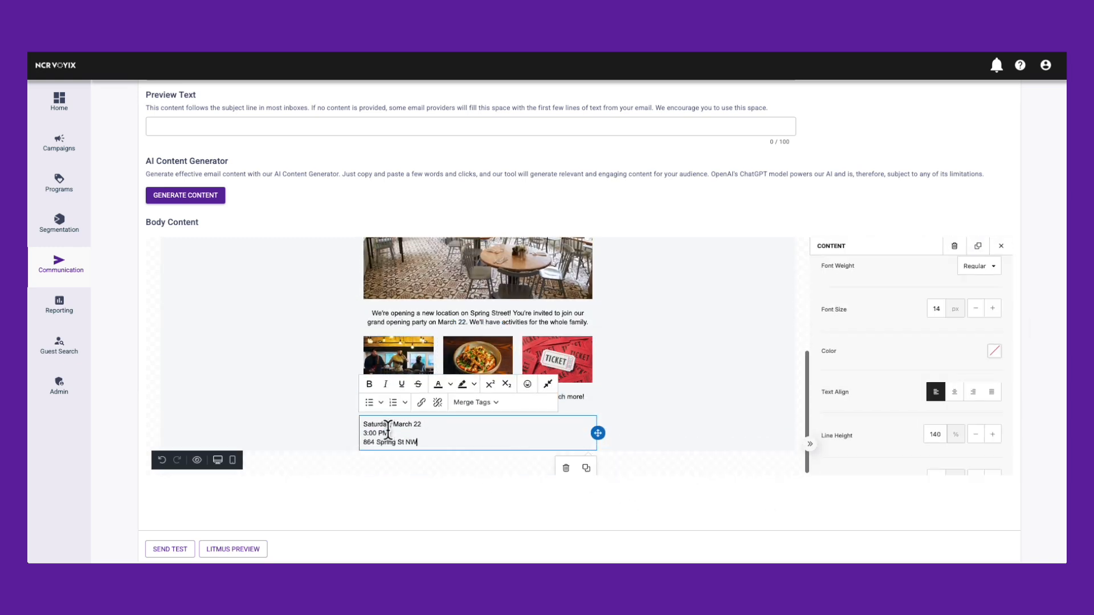
{"action": "left_click", "coordinate": [955, 388]}
{"action": "scroll", "coordinate": [915, 354], "scroll_direction": "down", "scroll_amount": 3}
{"action": "scroll", "coordinate": [909, 337], "scroll_direction": "up", "scroll_amount": 5}
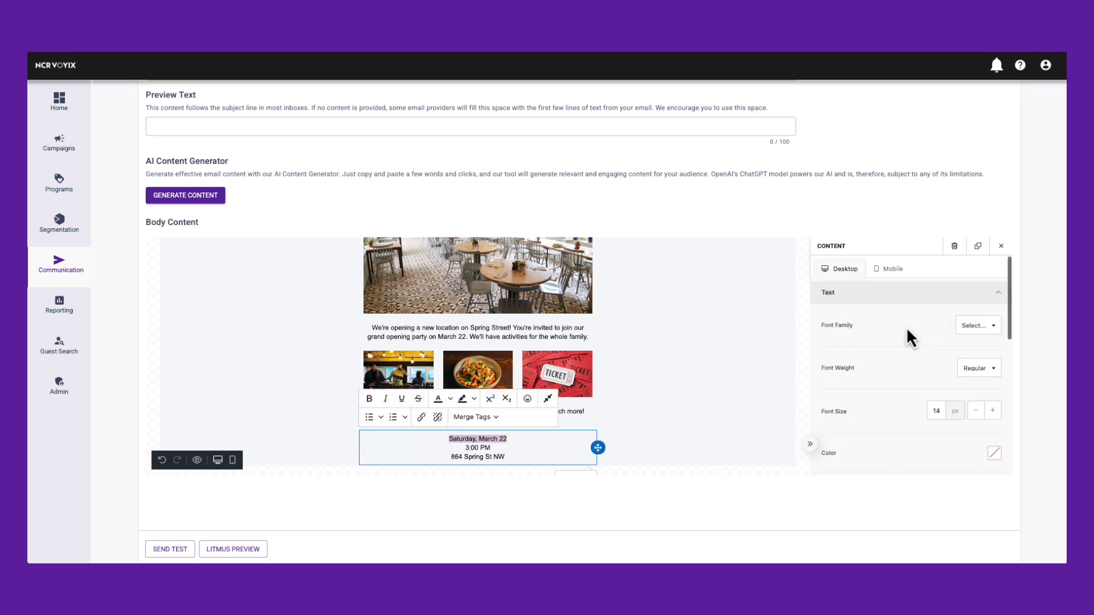
{"action": "left_click", "coordinate": [371, 396]}
Set the content background color of the event details row to light gray from the common colors.
{"action": "left_click", "coordinate": [649, 441]}
{"action": "scroll", "coordinate": [929, 405], "scroll_direction": "down", "scroll_amount": 5}
{"action": "left_click", "coordinate": [995, 469]}
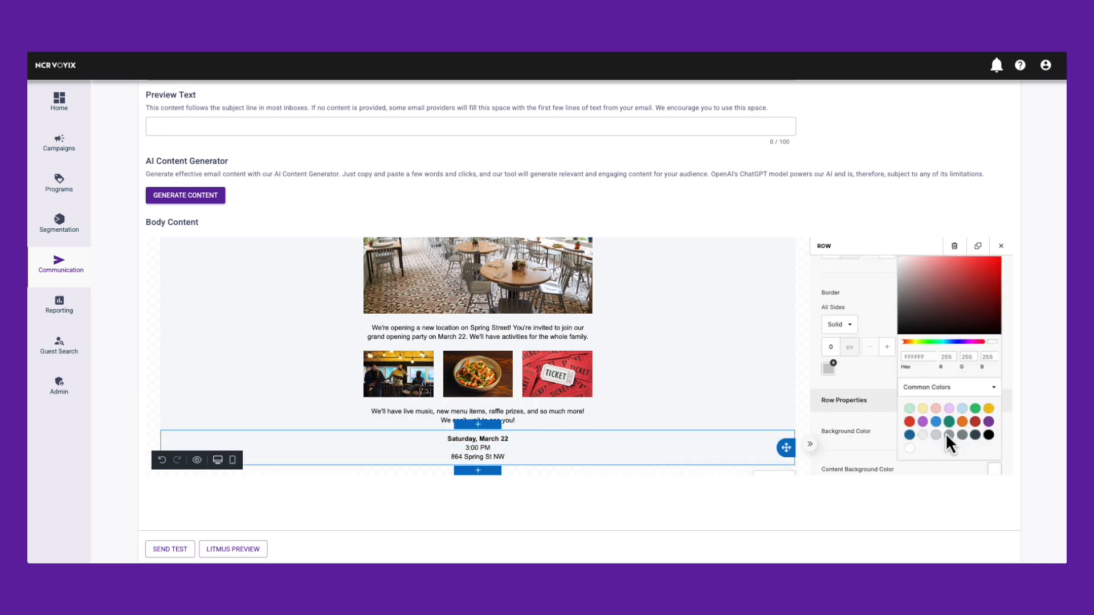
{"action": "left_click", "coordinate": [946, 435]}
{"action": "scroll", "coordinate": [925, 289], "scroll_direction": "up", "scroll_amount": 4}
{"action": "left_click", "coordinate": [1001, 246]}
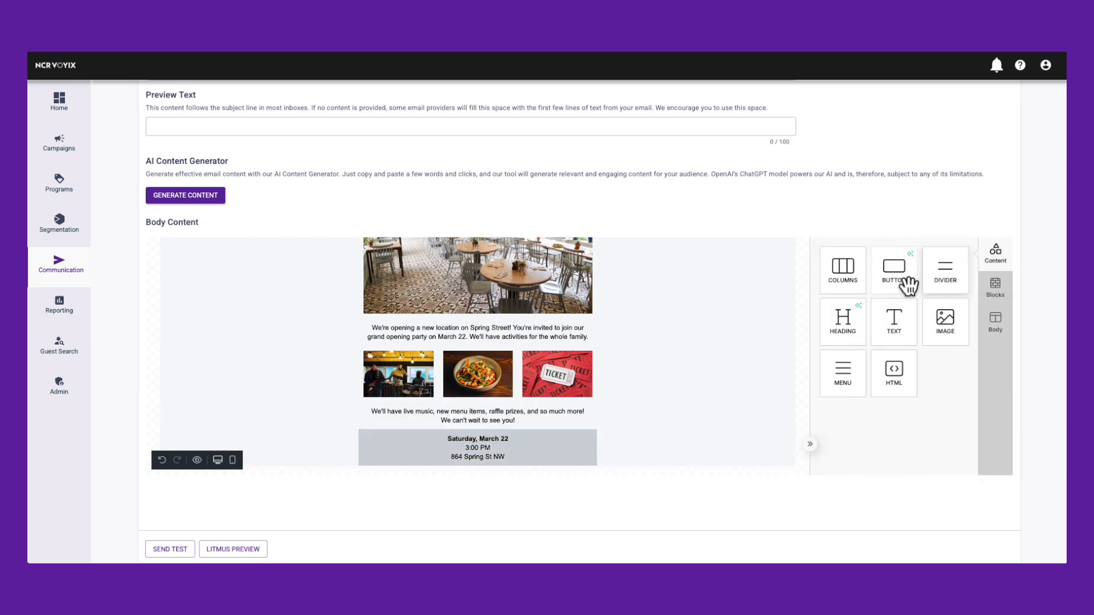
{"action": "left_click_drag", "start_coordinate": [899, 289], "coordinate": [539, 469]}
{"action": "left_click", "coordinate": [486, 456]}
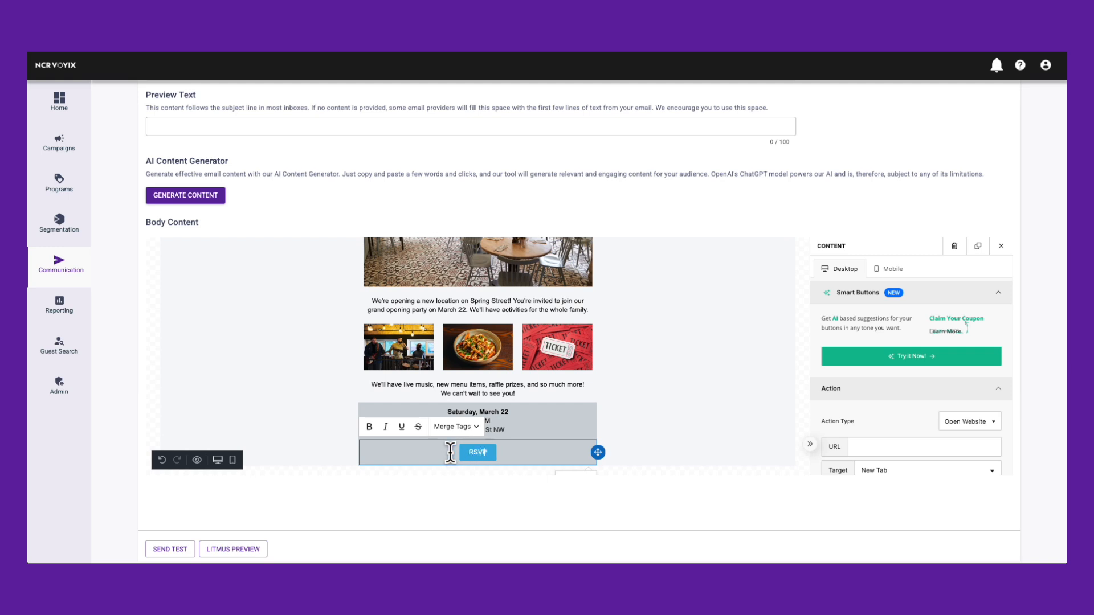
{"action": "scroll", "coordinate": [944, 405], "scroll_direction": "down", "scroll_amount": 1}
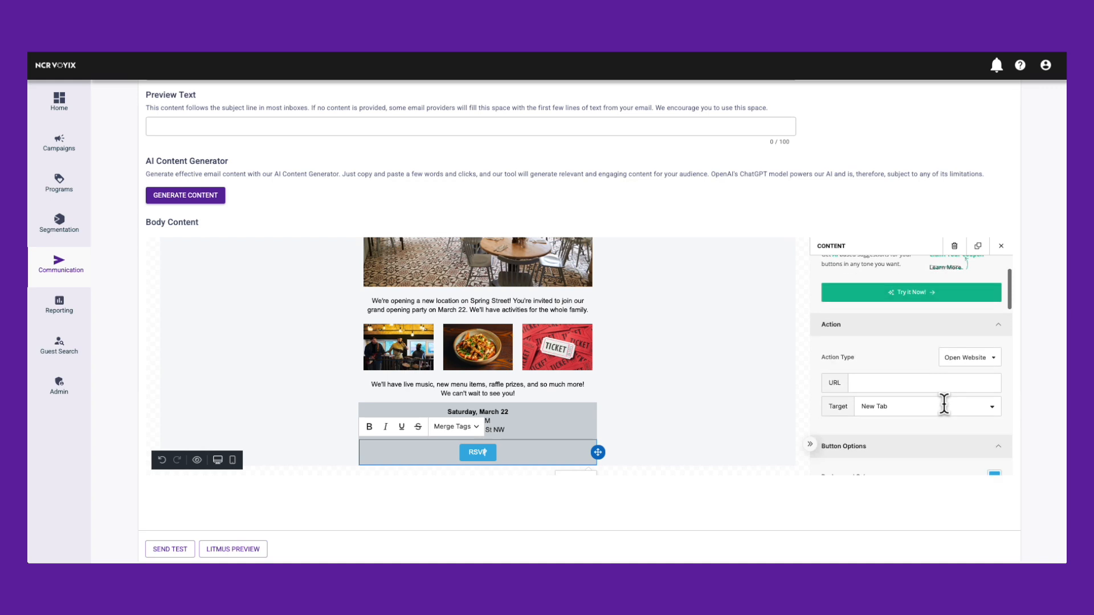
{"action": "left_click", "coordinate": [921, 384]}
{"action": "type", "text": "www.registerforourevent.com"}
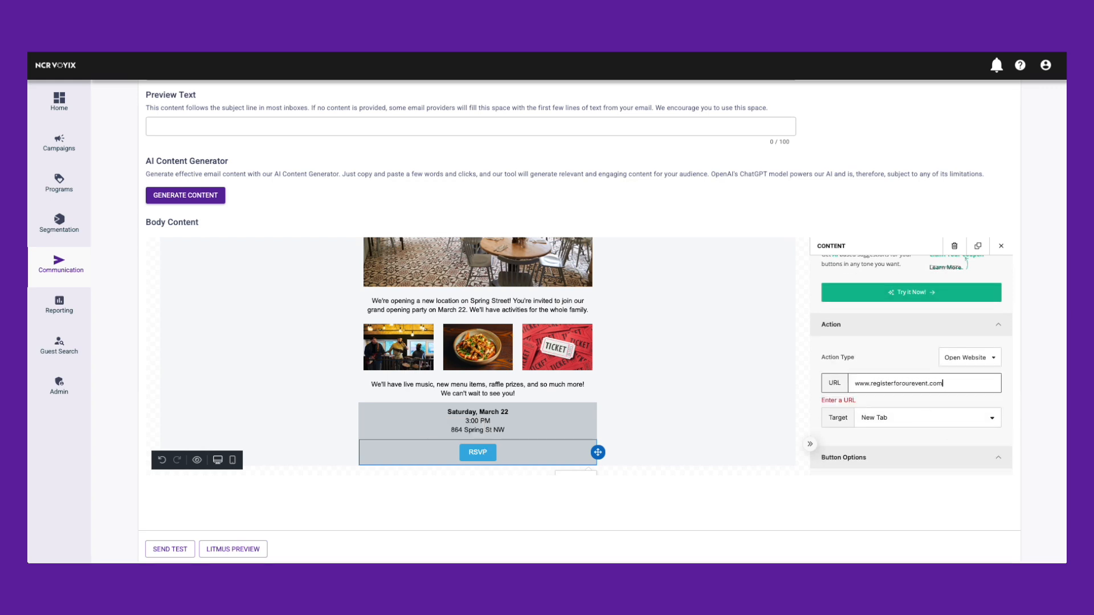
Set the RSVP button's background color to black (000000) from the template colors.
{"action": "scroll", "coordinate": [946, 374], "scroll_direction": "down", "scroll_amount": 2}
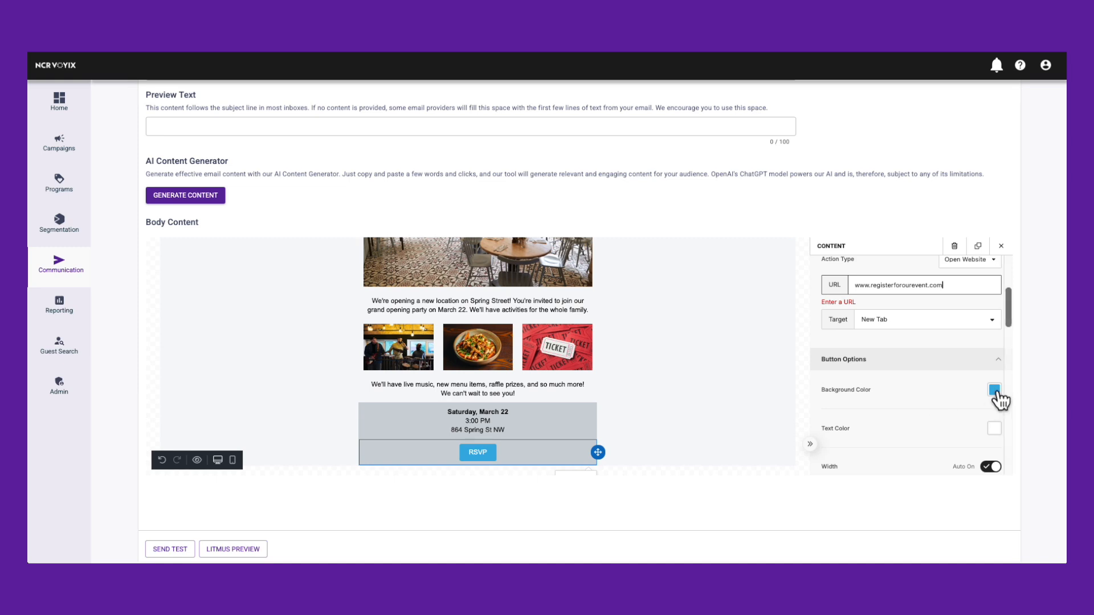
{"action": "left_click", "coordinate": [995, 392]}
{"action": "left_click", "coordinate": [949, 408]}
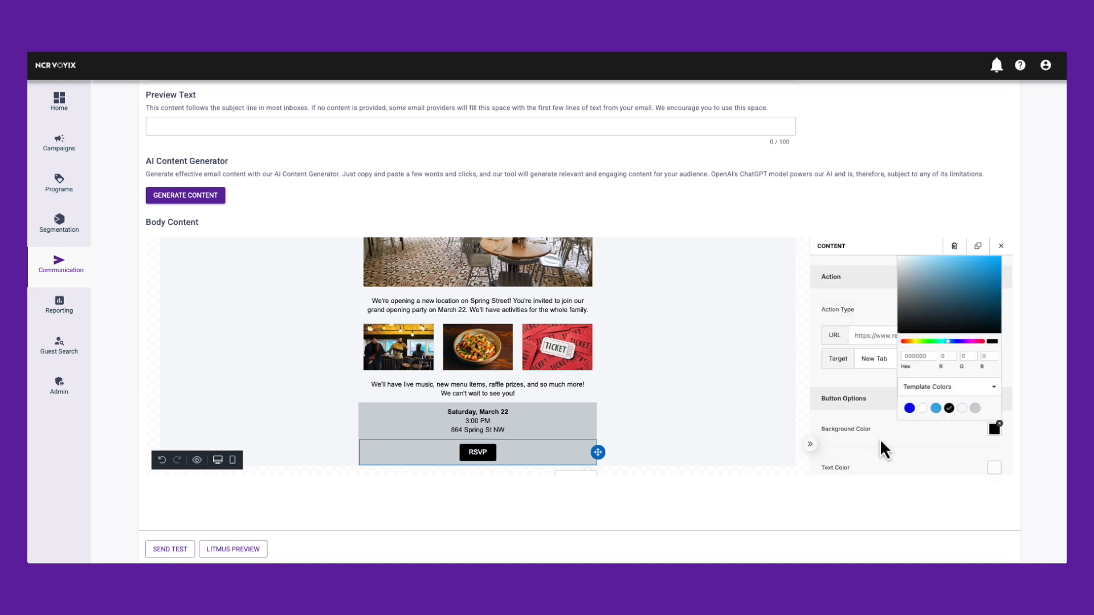
{"action": "left_click", "coordinate": [882, 450]}
Turn off the RSVP button's automatic width and set the width to about 77%.
{"action": "scroll", "coordinate": [884, 450], "scroll_direction": "down", "scroll_amount": 4}
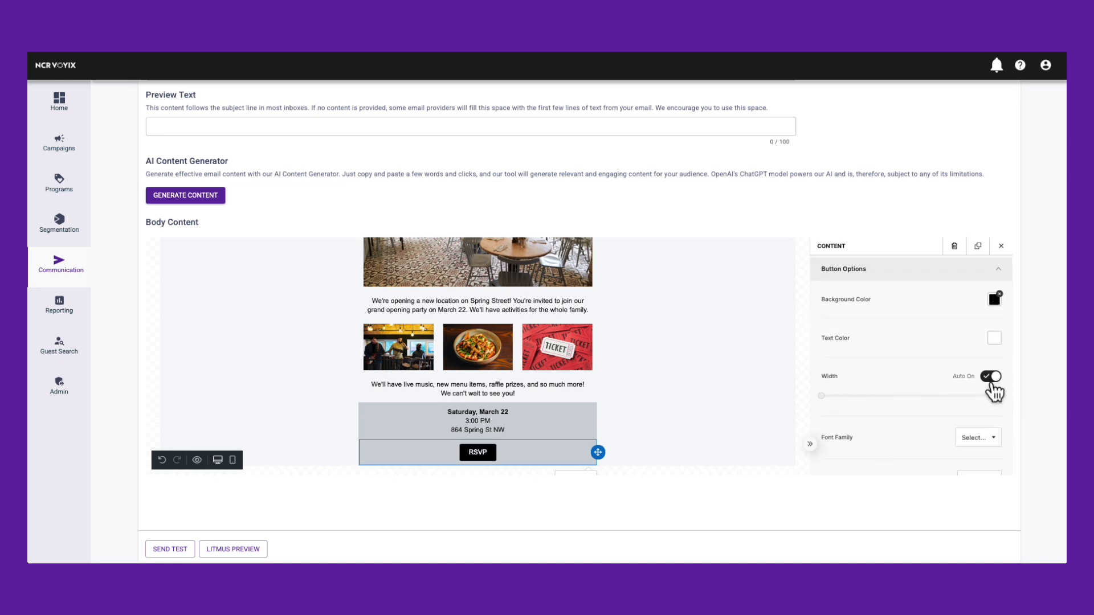
{"action": "left_click", "coordinate": [991, 377]}
{"action": "left_click_drag", "start_coordinate": [979, 398], "coordinate": [952, 399]}
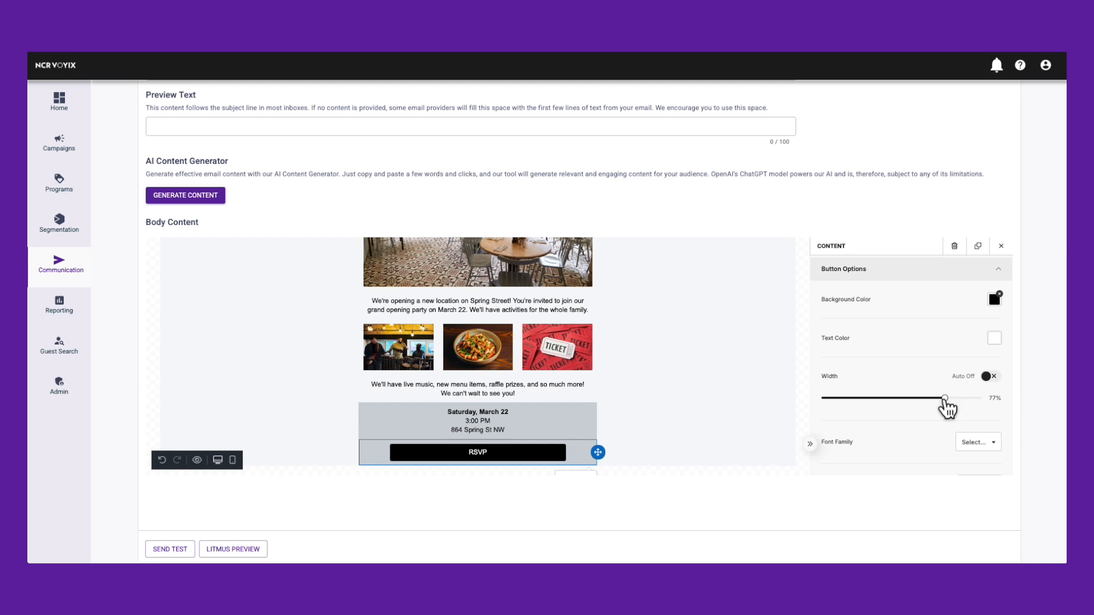
Reduce the RSVP button's width to 63% and set its font weight to Bold.
{"action": "scroll", "coordinate": [928, 415], "scroll_direction": "down", "scroll_amount": 2}
{"action": "left_click", "coordinate": [976, 419]}
{"action": "left_click", "coordinate": [946, 472]}
{"action": "scroll", "coordinate": [914, 443], "scroll_direction": "down", "scroll_amount": 3}
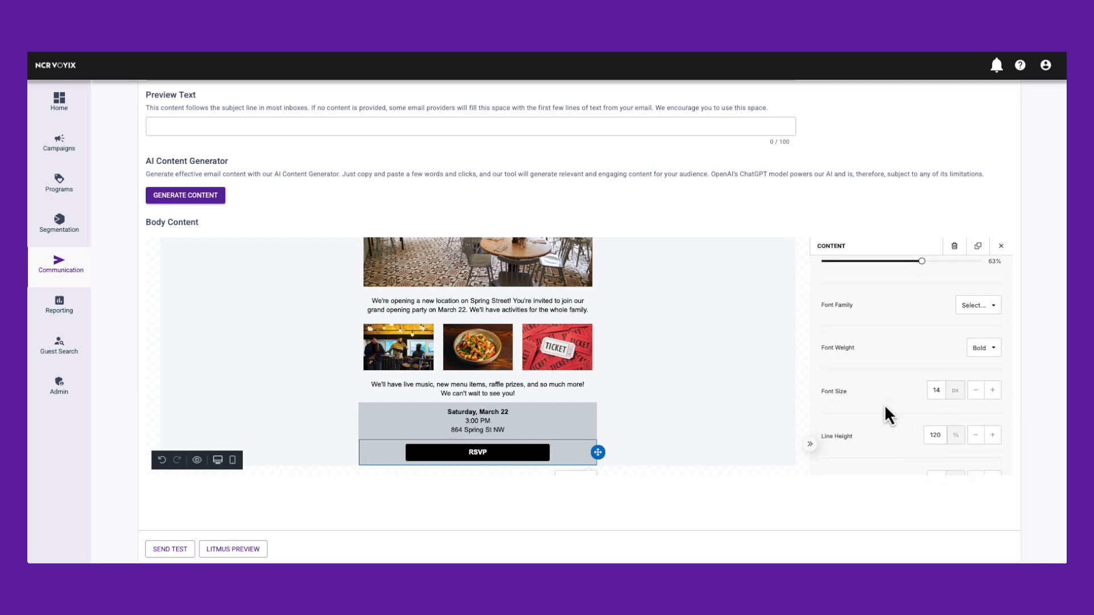
Add a blank single-column row below the RSVP button and place a menu in it with Website, Locations and Reservations links.
{"action": "left_click", "coordinate": [1001, 245]}
{"action": "left_click", "coordinate": [995, 263]}
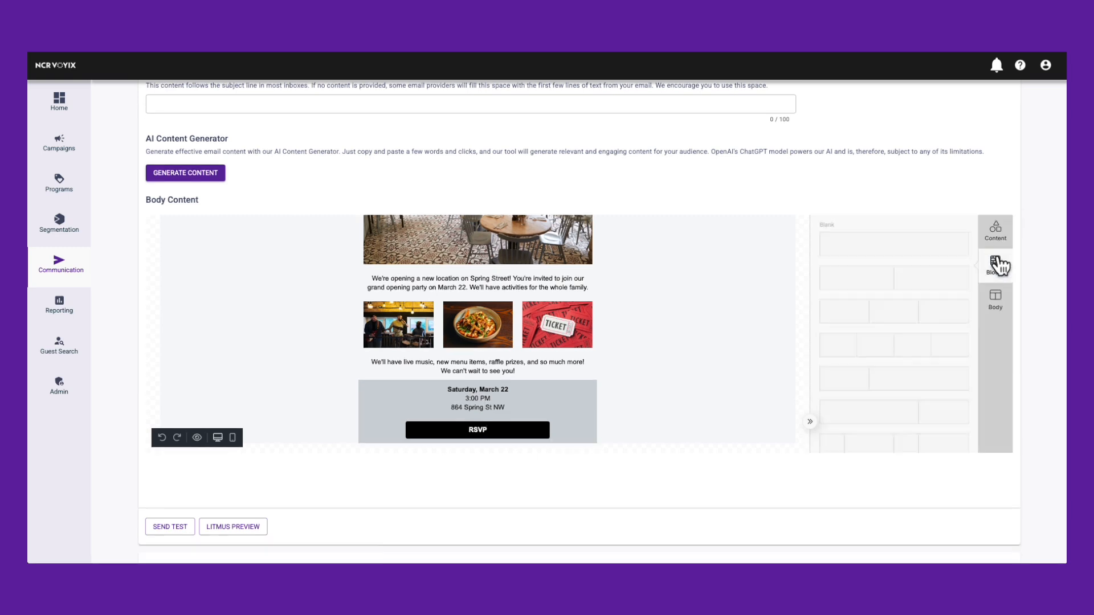
{"action": "left_click", "coordinate": [564, 449]}
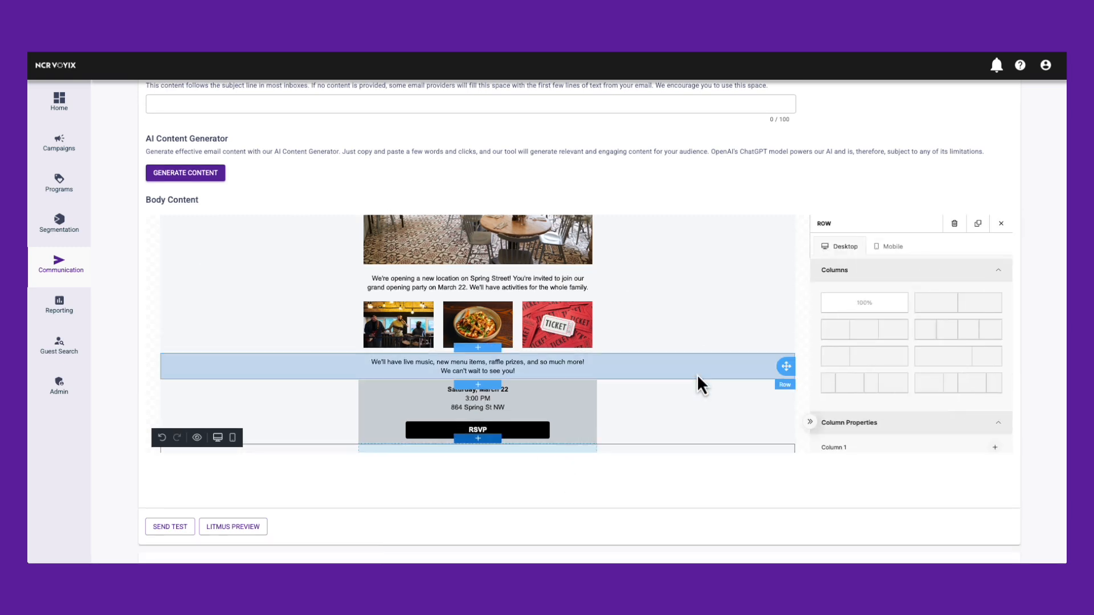
{"action": "left_click", "coordinate": [1001, 225]}
{"action": "left_click", "coordinate": [998, 238]}
{"action": "left_click_drag", "start_coordinate": [864, 353], "coordinate": [576, 425]}
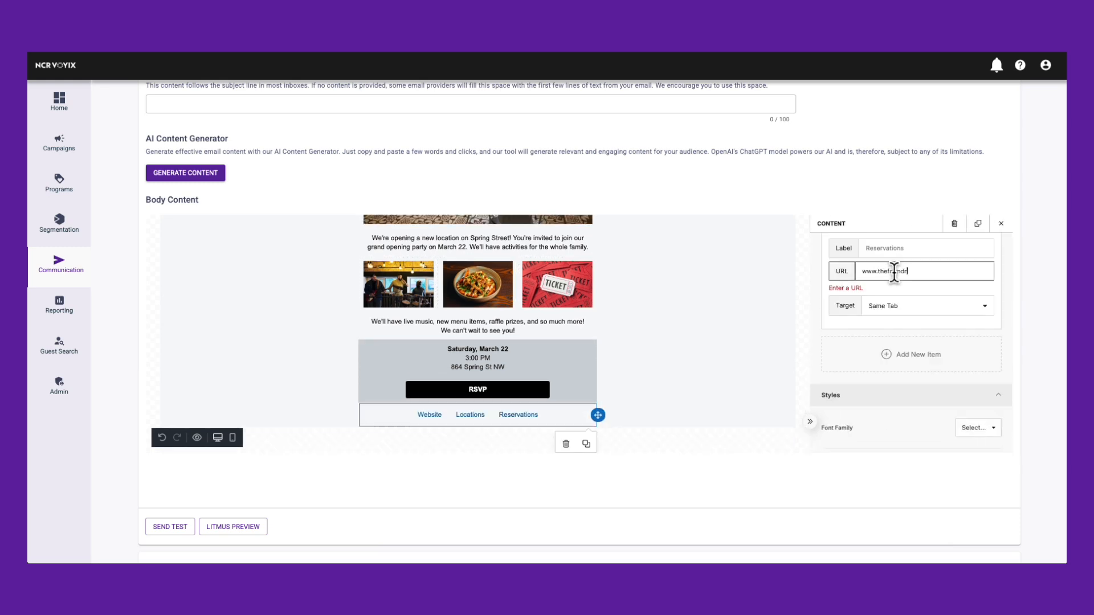
Set the separator between the menu links to a vertical bar (|).
{"action": "scroll", "coordinate": [909, 399], "scroll_direction": "down", "scroll_amount": 10}
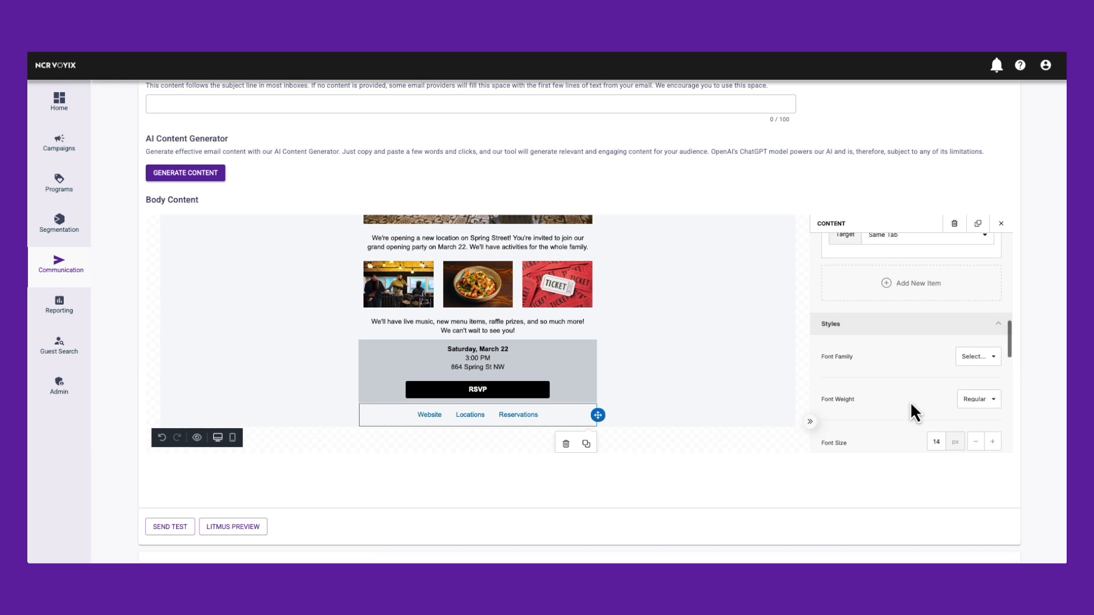
{"action": "scroll", "coordinate": [906, 392], "scroll_direction": "down", "scroll_amount": 2}
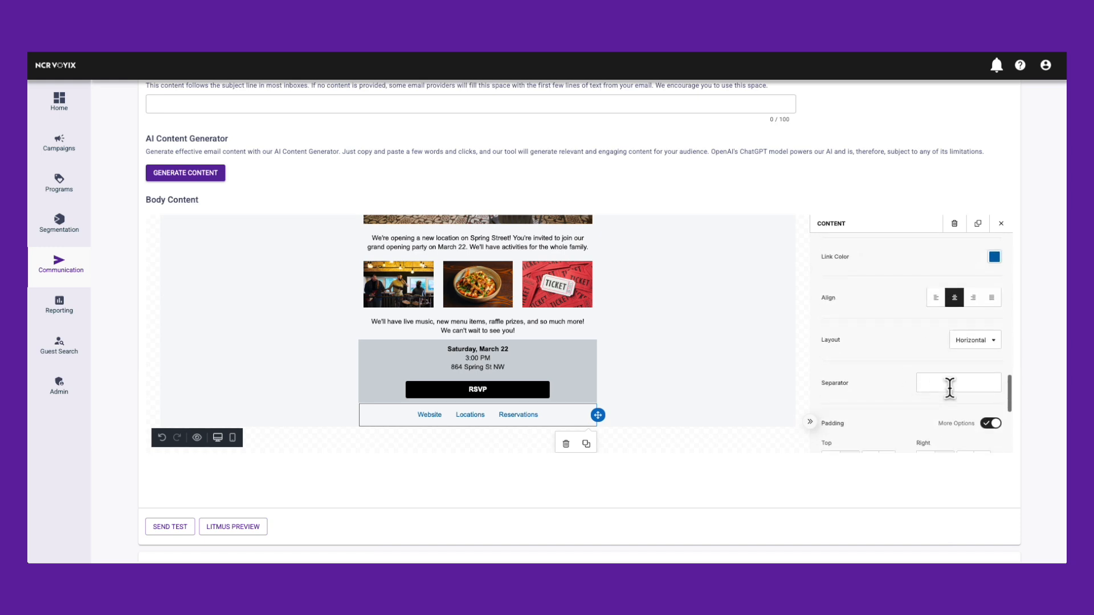
{"action": "left_click", "coordinate": [949, 388]}
{"action": "type", "text": "|"}
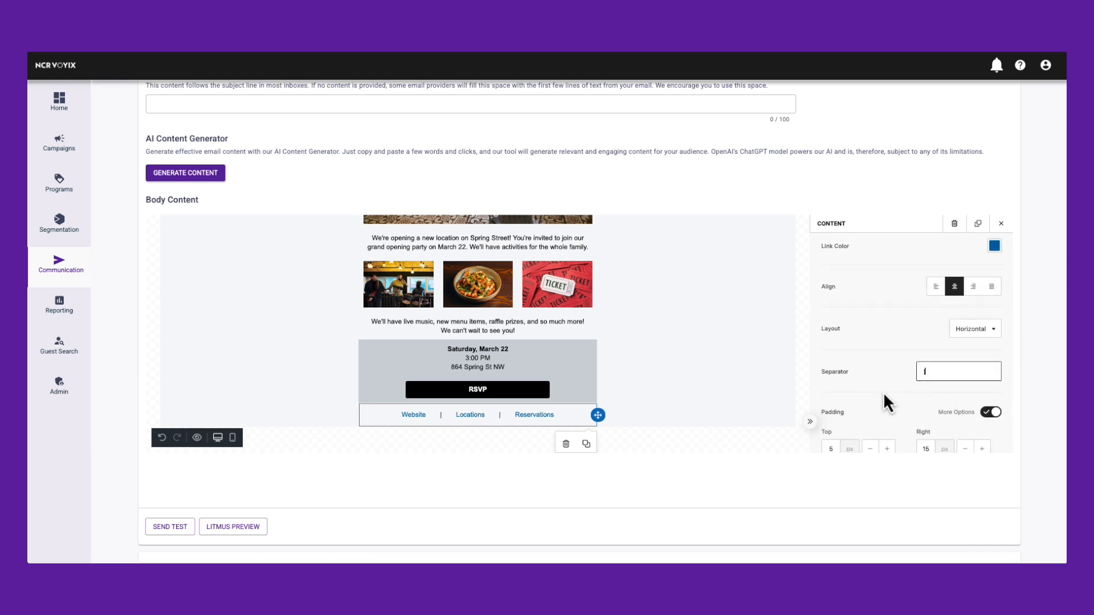
Review the scheduled email's details and body in the Scheduled Email Preview.
{"action": "scroll", "coordinate": [774, 474], "scroll_direction": "down", "scroll_amount": 15}
{"action": "scroll", "coordinate": [774, 474], "scroll_direction": "down", "scroll_amount": 8}
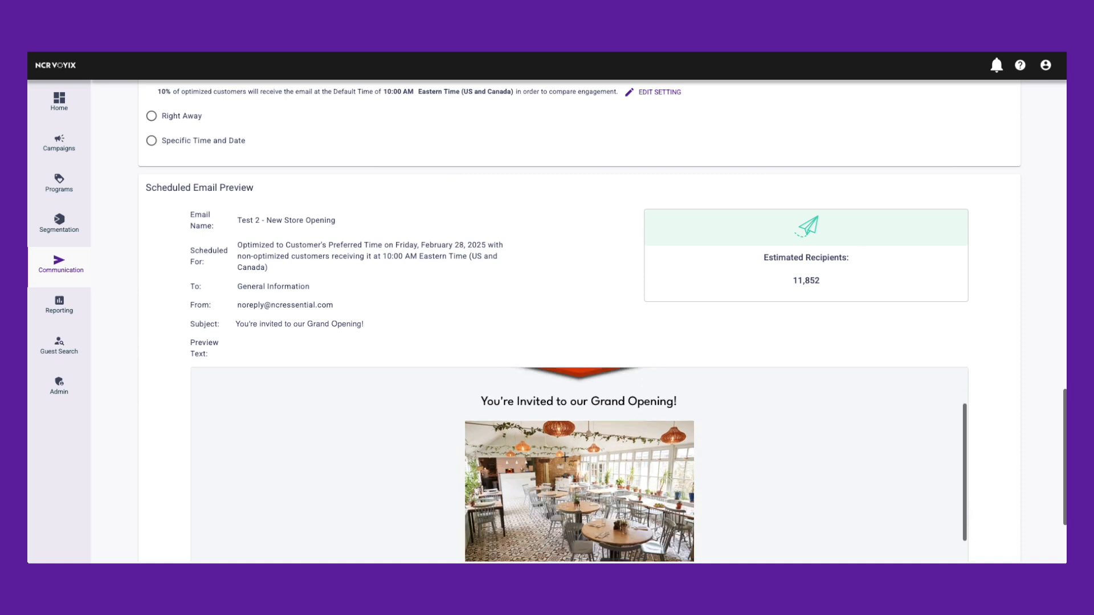
{"action": "scroll", "coordinate": [579, 388], "scroll_direction": "up", "scroll_amount": 1}
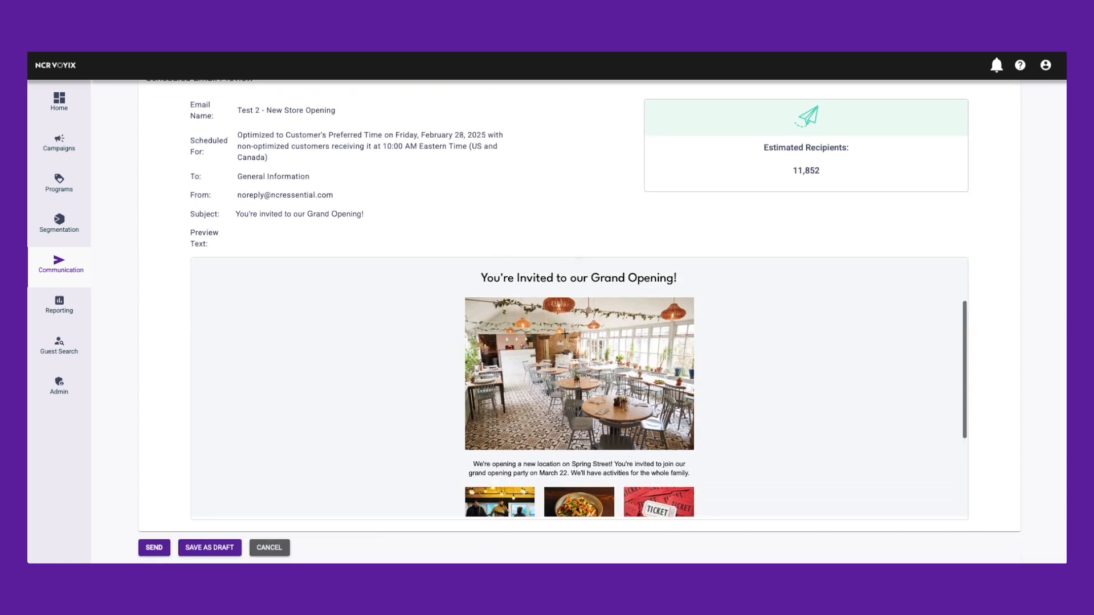